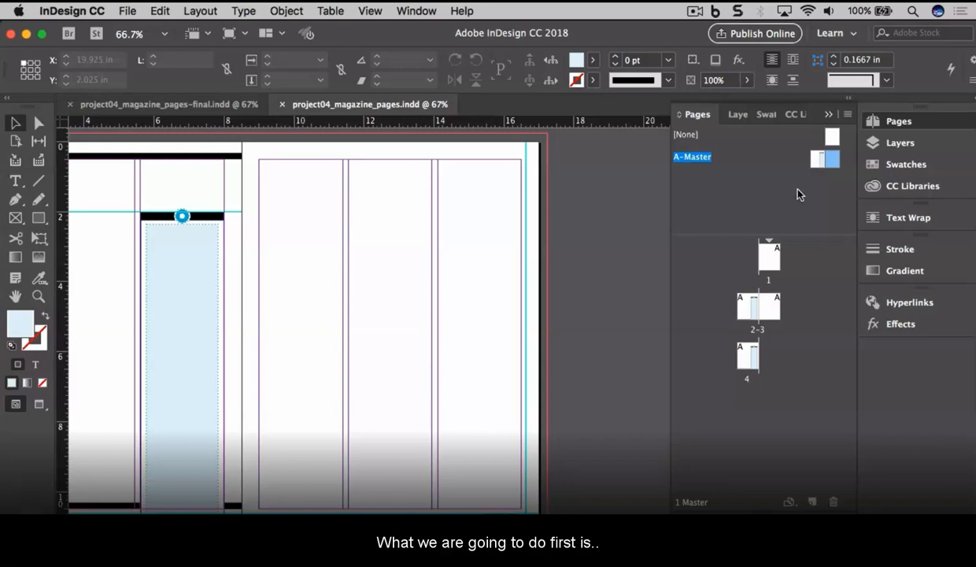
# Step: Set Pages panel thumbnails to Jumbo for pages and Large for masters
pyautogui.click(848, 117)
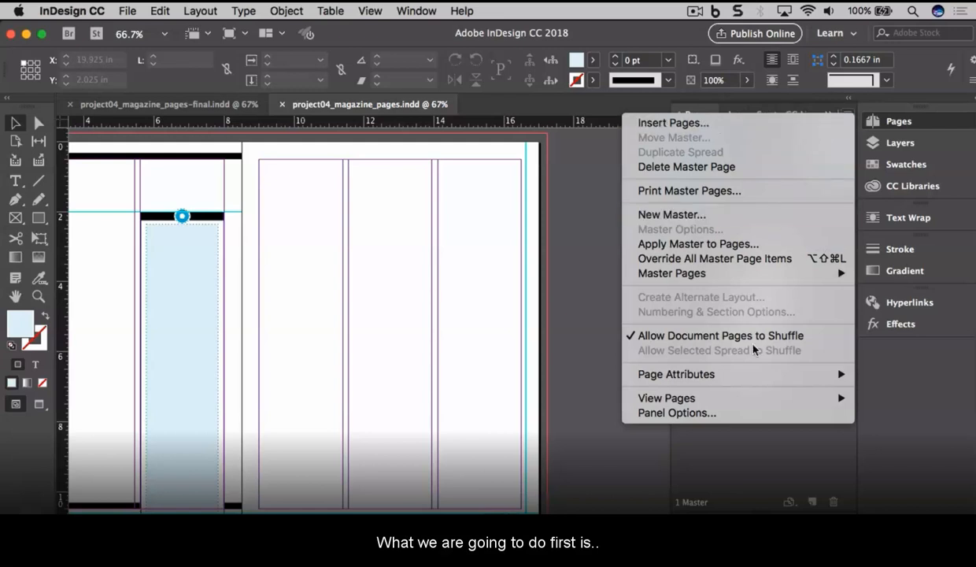
pyautogui.click(741, 413)
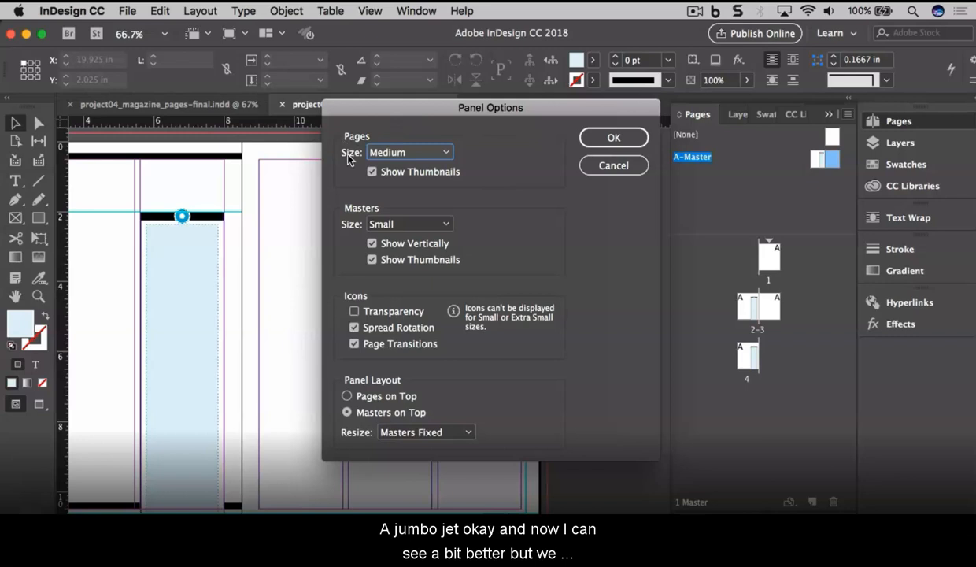
pyautogui.click(393, 157)
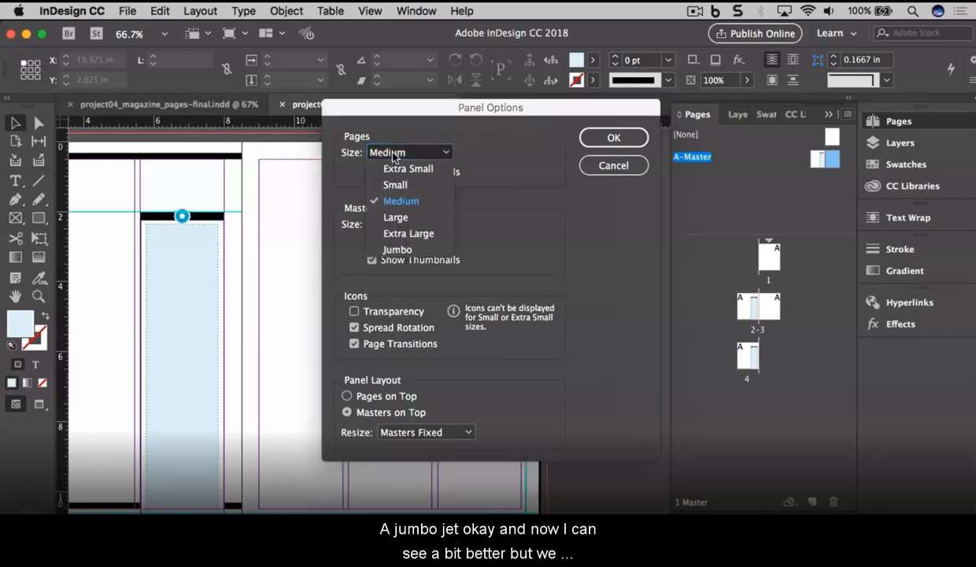
pyautogui.click(398, 250)
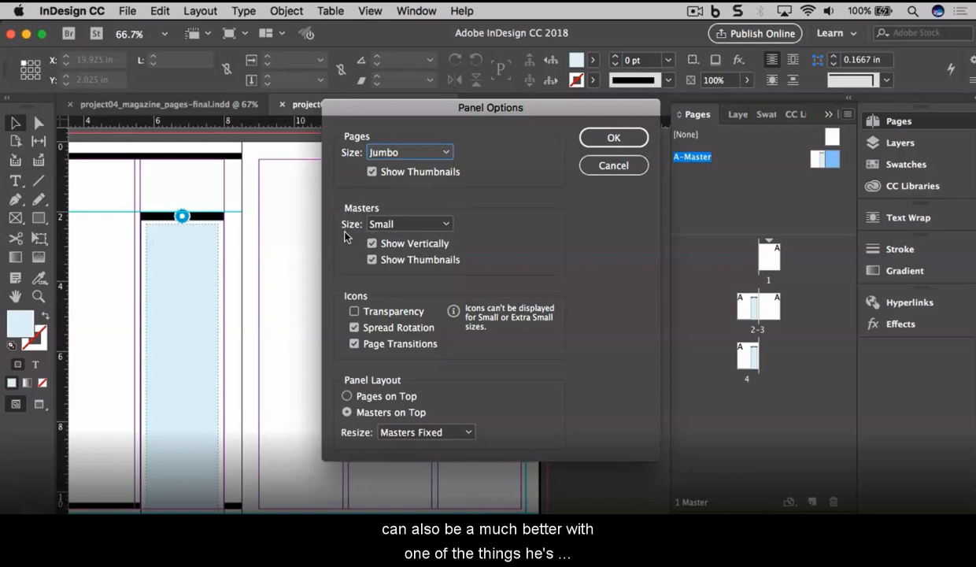
pyautogui.click(404, 229)
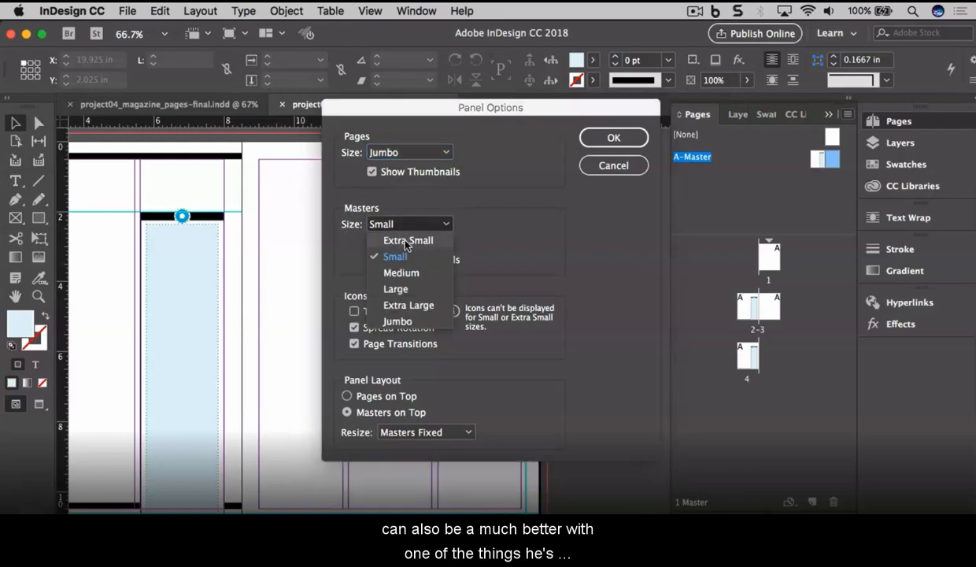
pyautogui.click(409, 289)
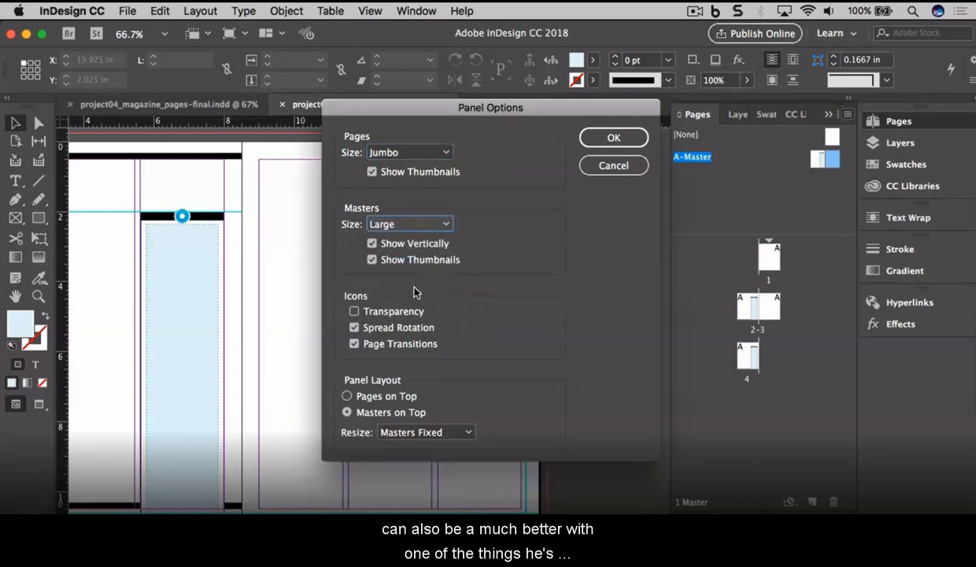
pyautogui.click(603, 138)
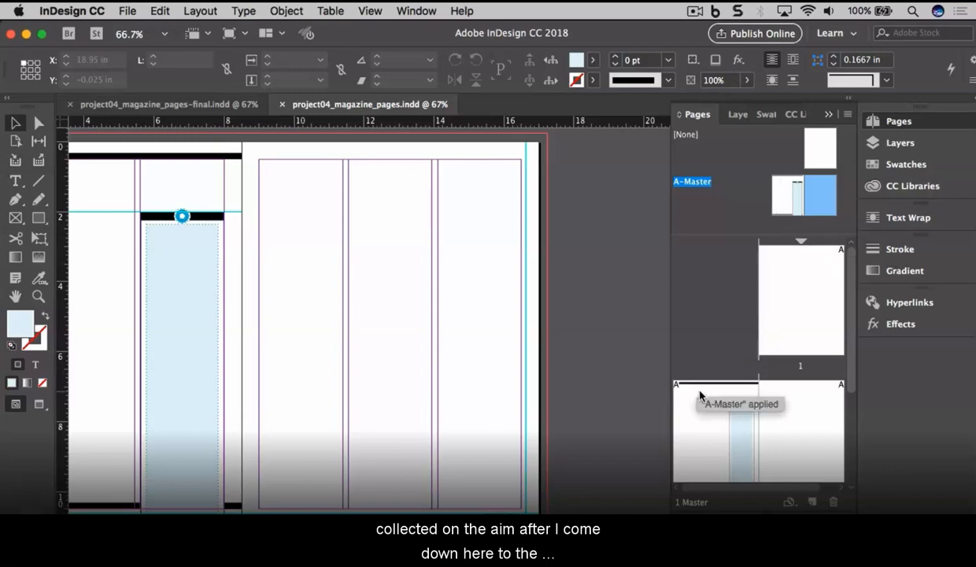
pyautogui.moveTo(851, 348); pyautogui.dragTo(848, 429)
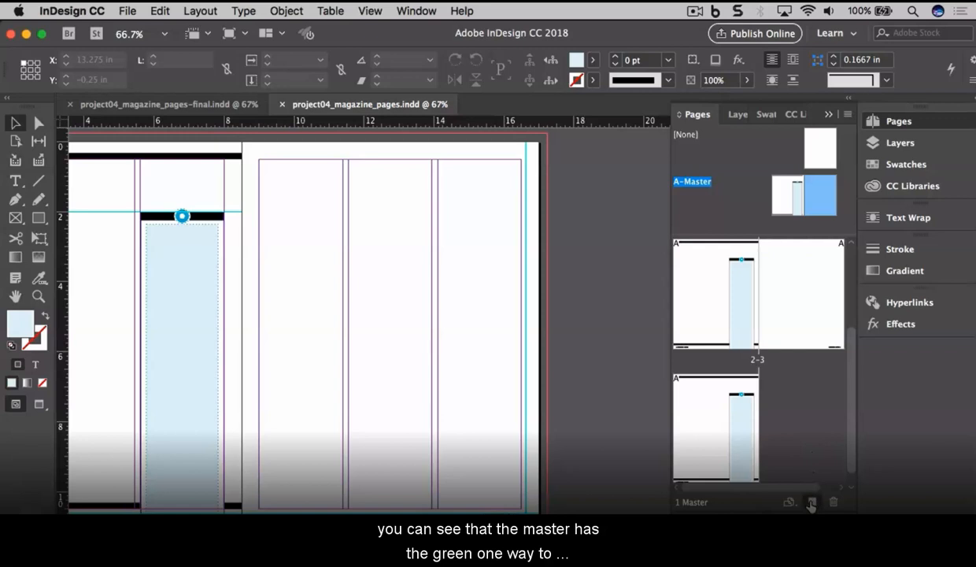
pyautogui.click(811, 503)
pyautogui.scroll(-1, 851, 203)
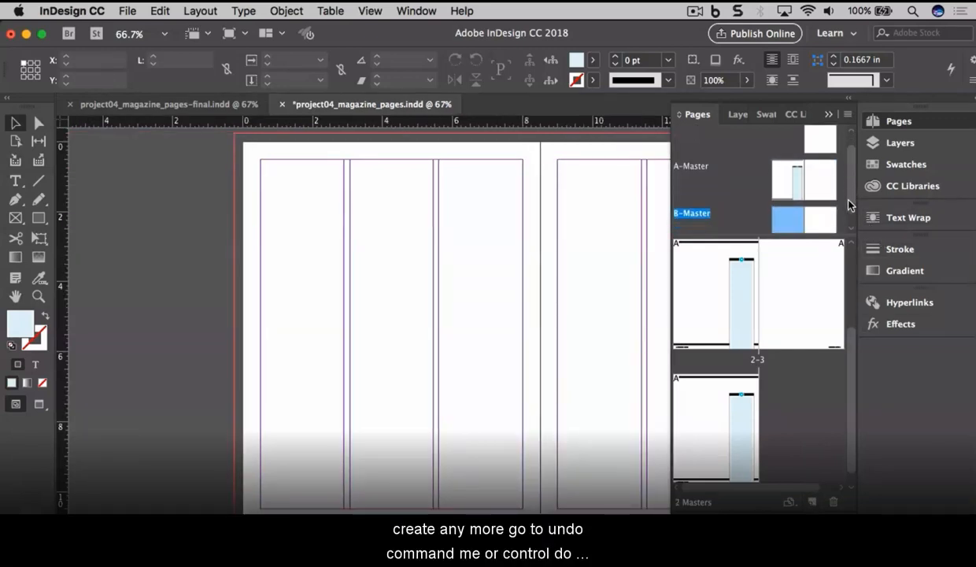
pyautogui.scroll(-1, 851, 209)
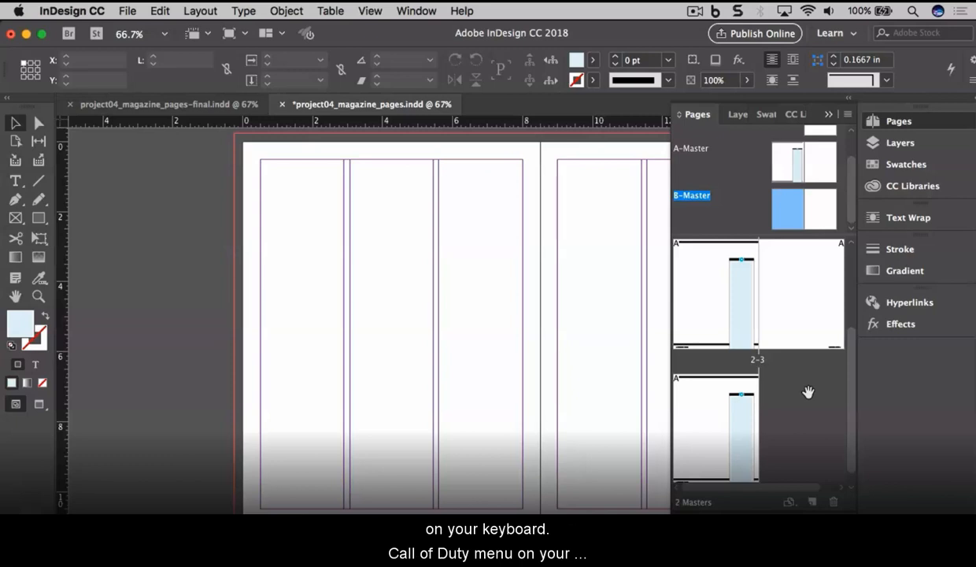
pyautogui.press('super+z')
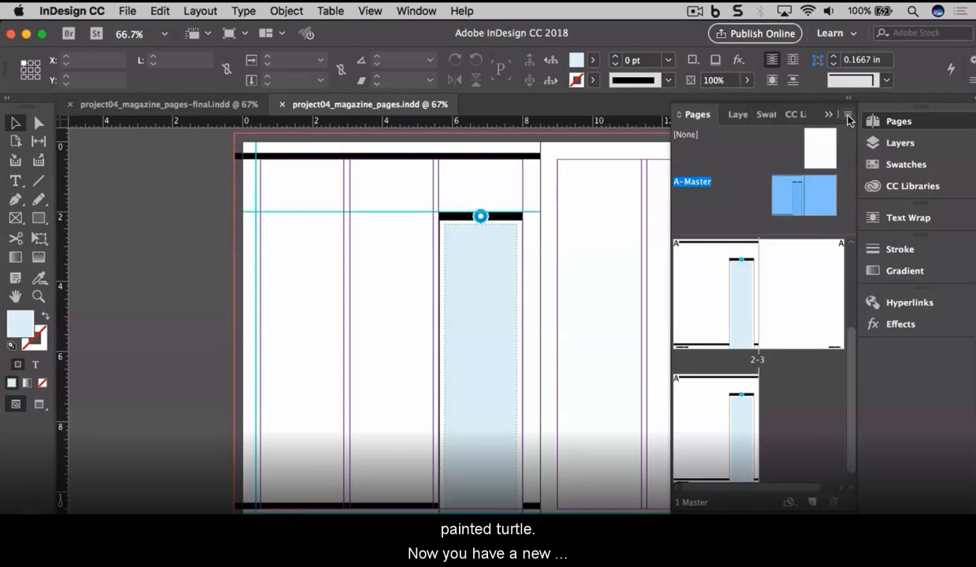
pyautogui.click(848, 117)
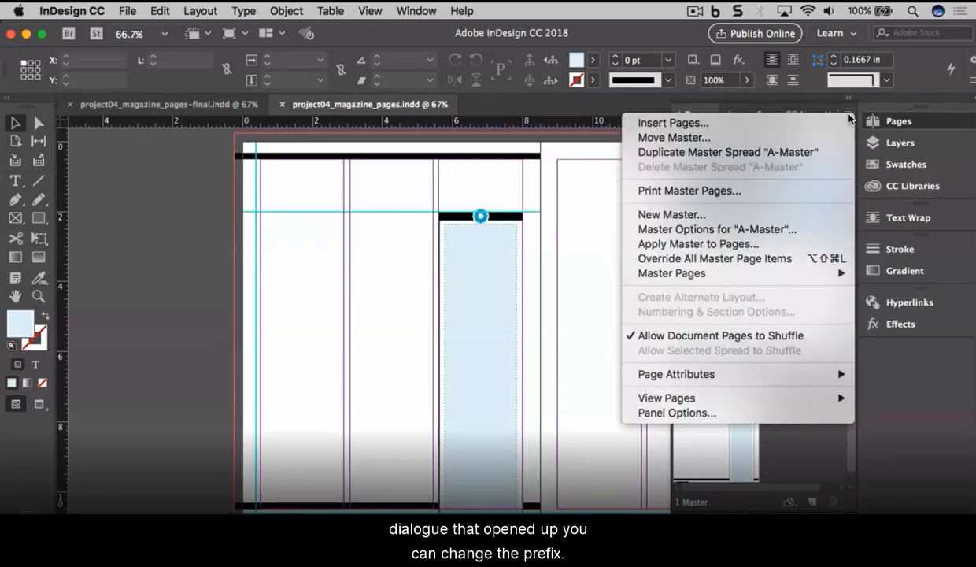
pyautogui.click(750, 218)
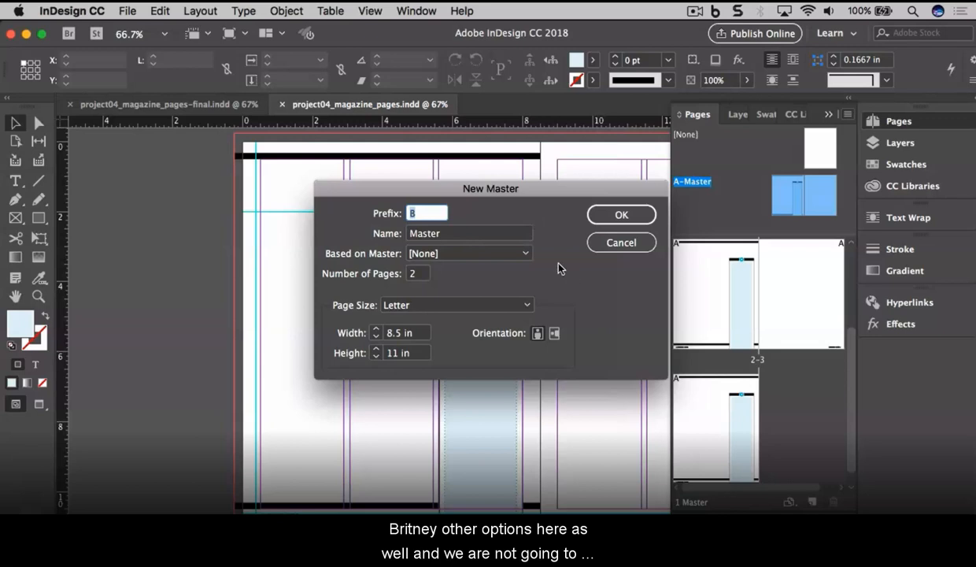
pyautogui.click(617, 214)
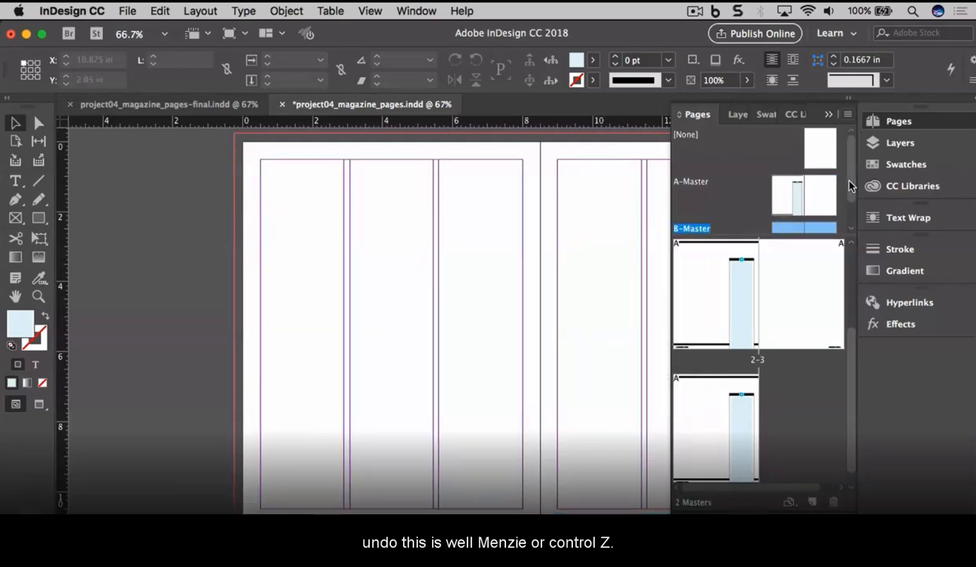
pyautogui.scroll(-1, 848, 204)
pyautogui.moveTo(849, 200); pyautogui.dragTo(849, 211)
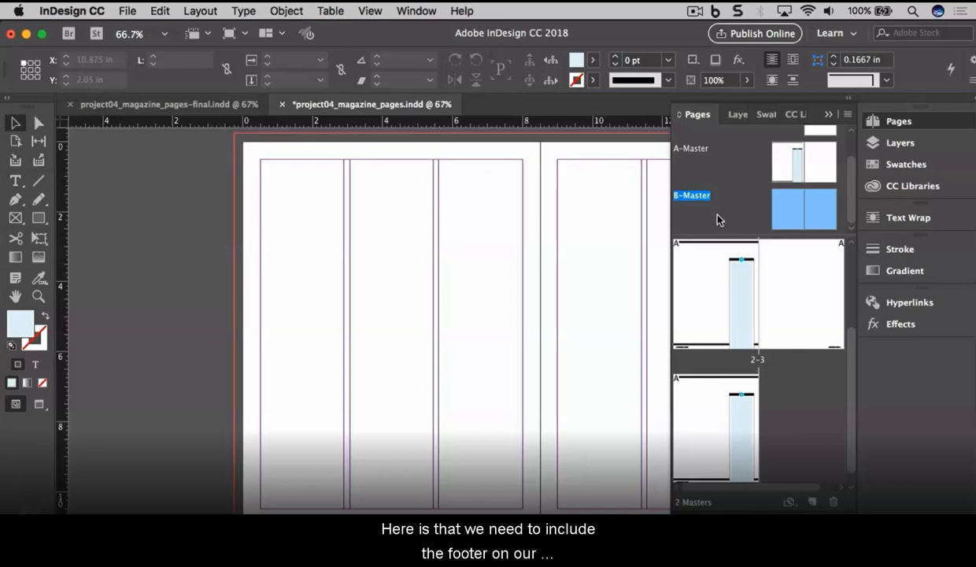
pyautogui.press('super+z')
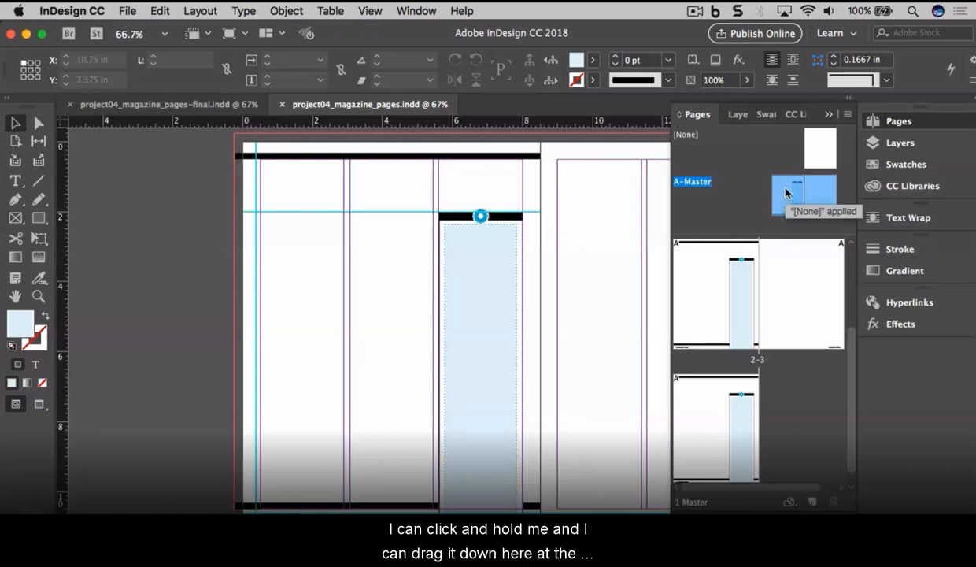
pyautogui.moveTo(785, 189); pyautogui.dragTo(816, 504)
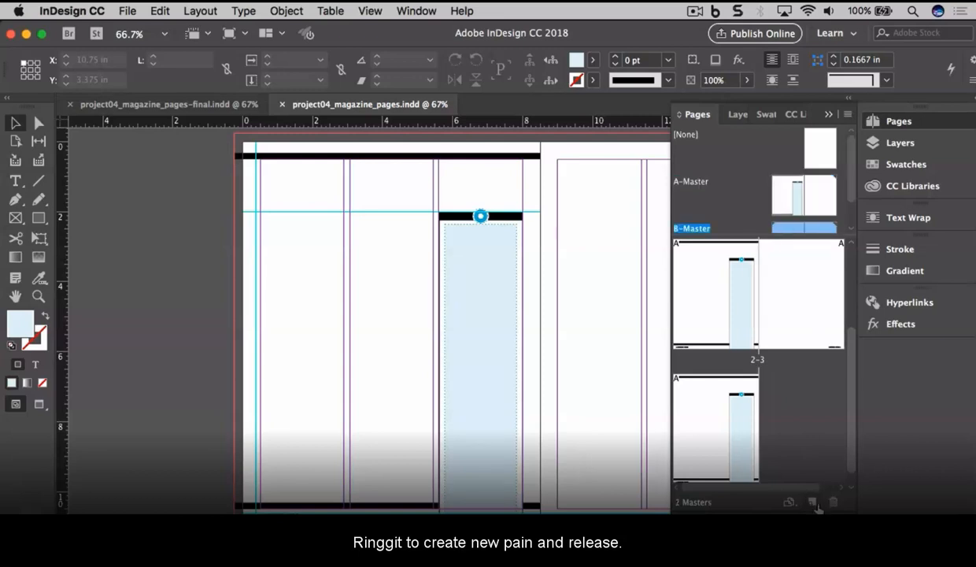
pyautogui.moveTo(851, 189); pyautogui.dragTo(851, 220)
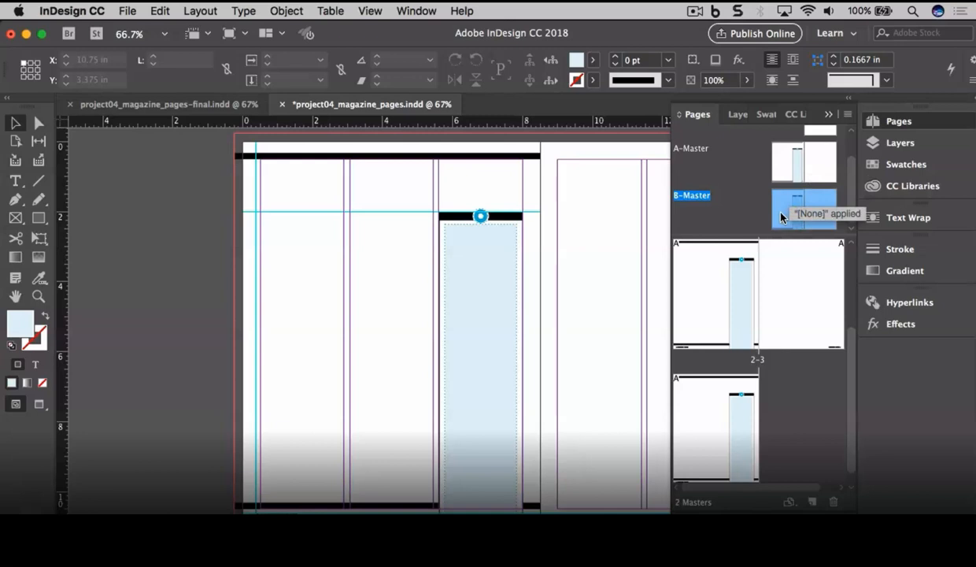
pyautogui.press('super+z')
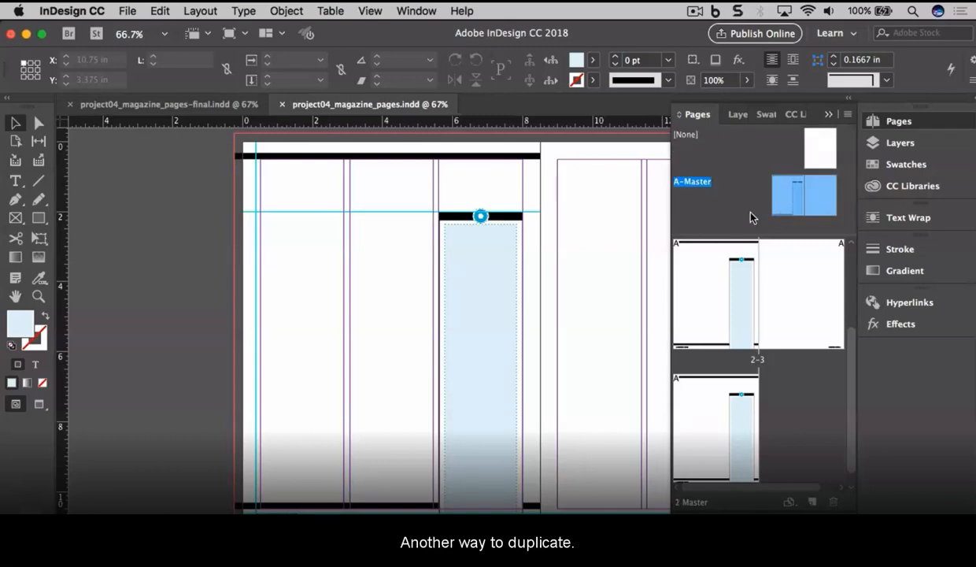
# Step: Duplicate A-Master as B-Master and delete the black rules and blue column box from its left page
pyautogui.click(847, 118)
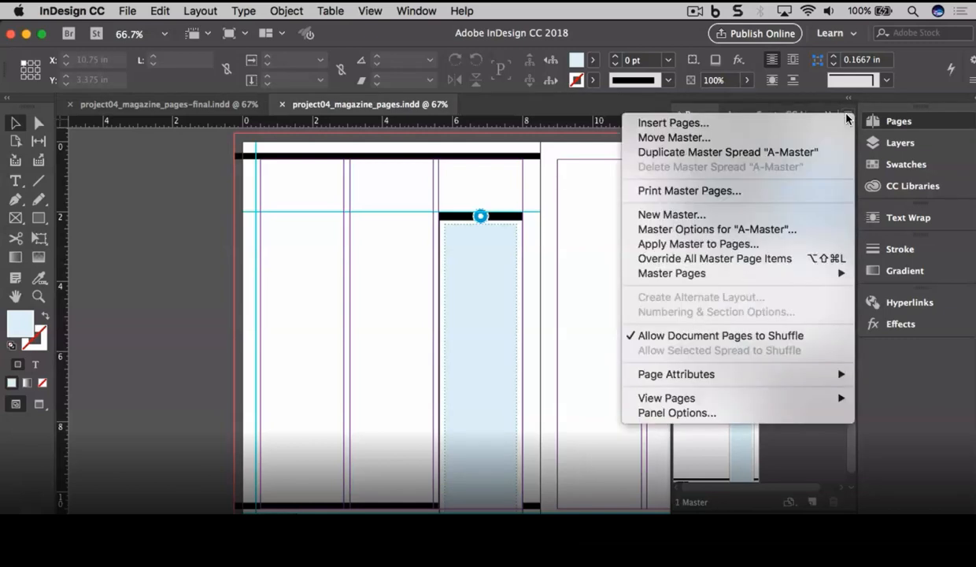
pyautogui.click(800, 153)
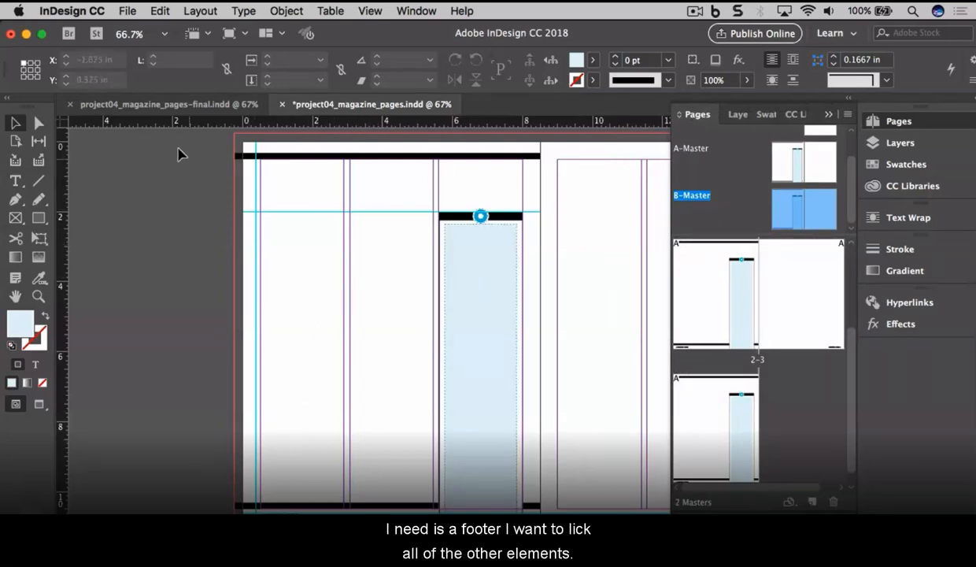
pyautogui.moveTo(177, 144); pyautogui.dragTo(584, 511)
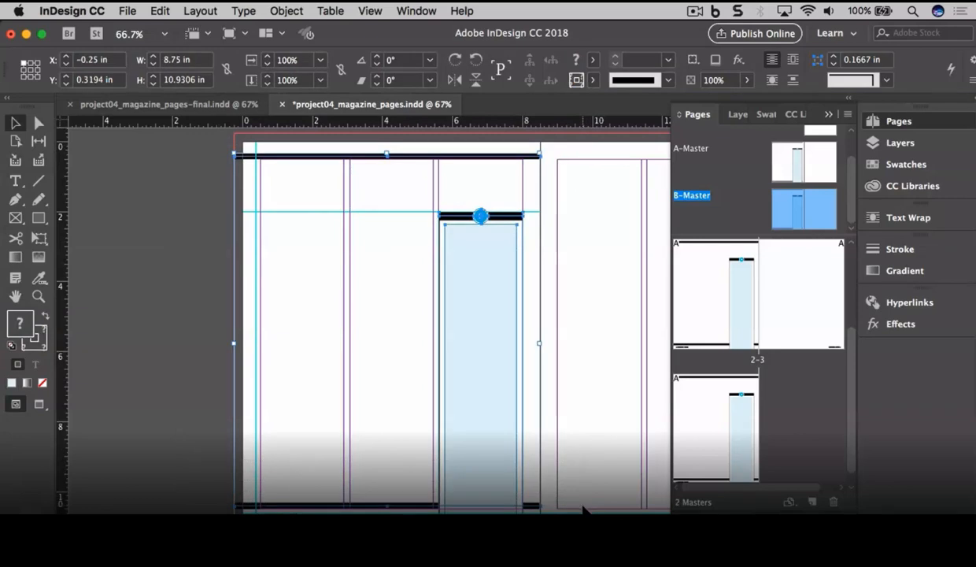
pyautogui.press('Delete')
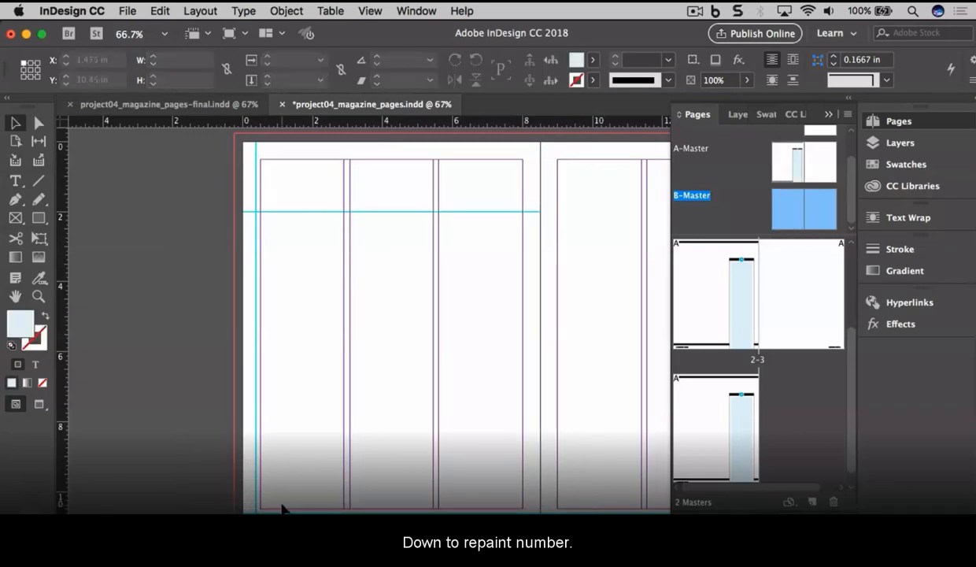
pyautogui.click(37, 293)
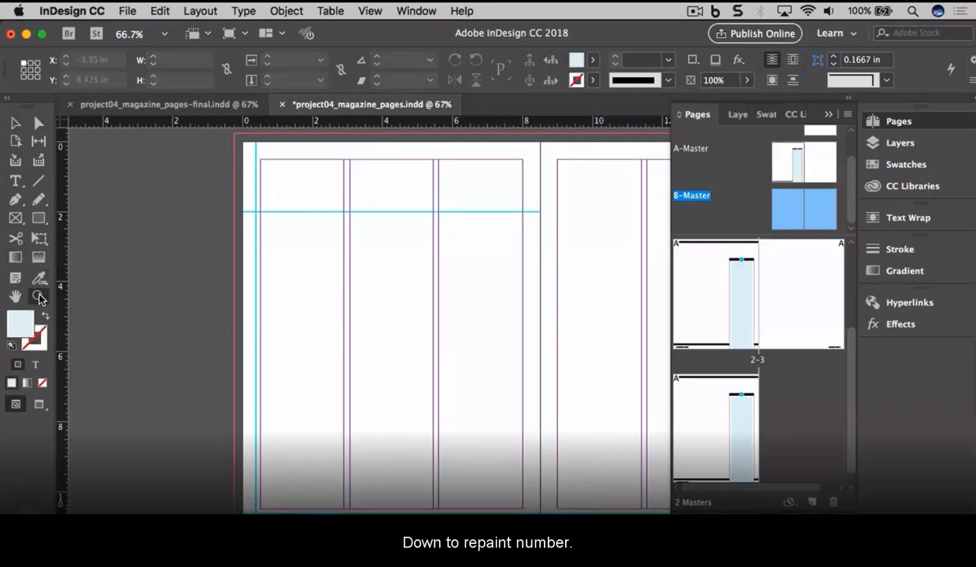
pyautogui.moveTo(236, 472); pyautogui.dragTo(305, 498)
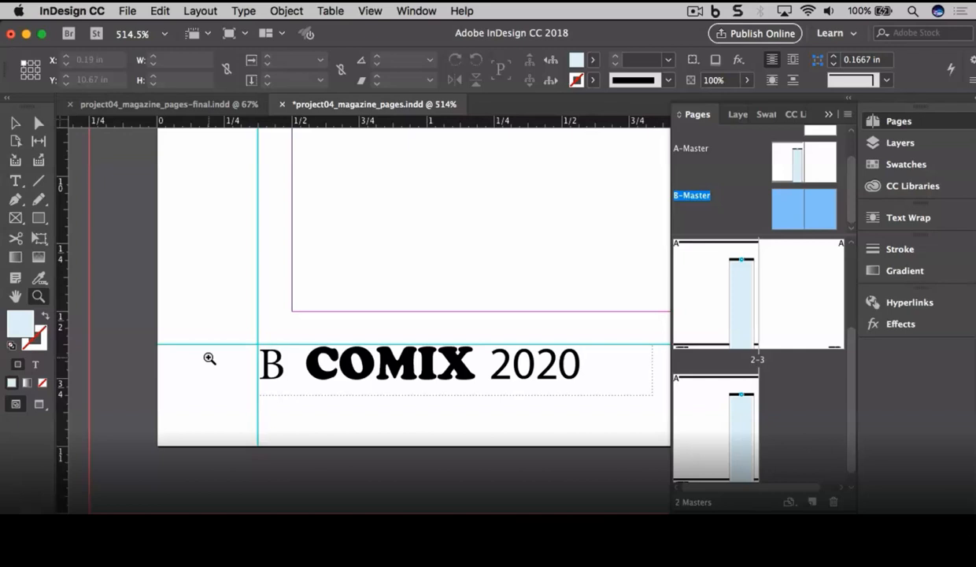
pyautogui.click(369, 11)
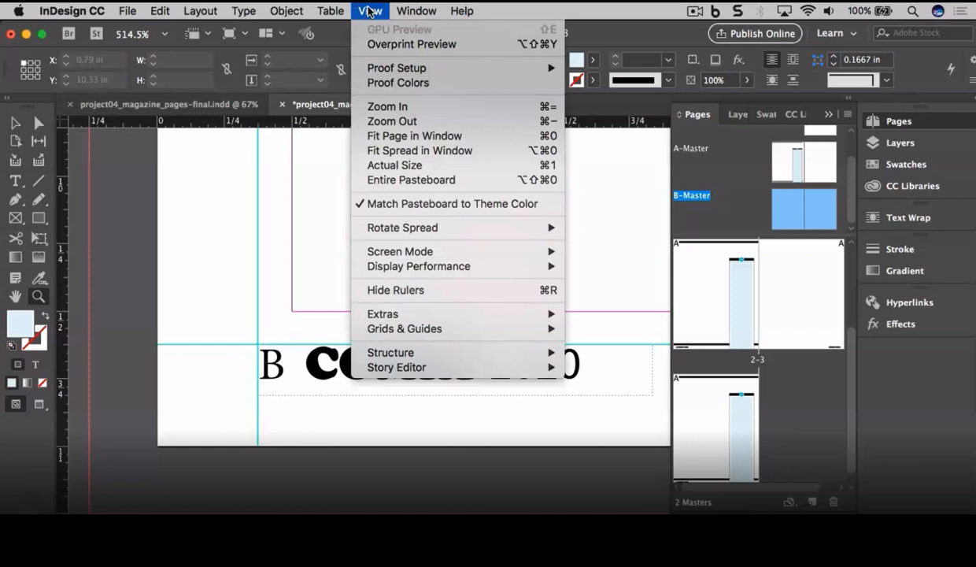
pyautogui.click(463, 151)
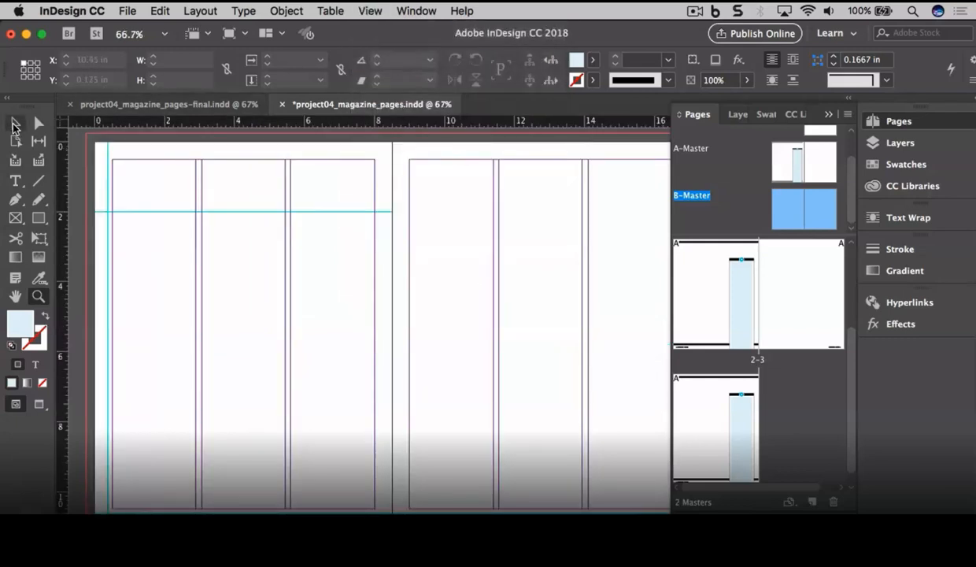
pyautogui.click(13, 124)
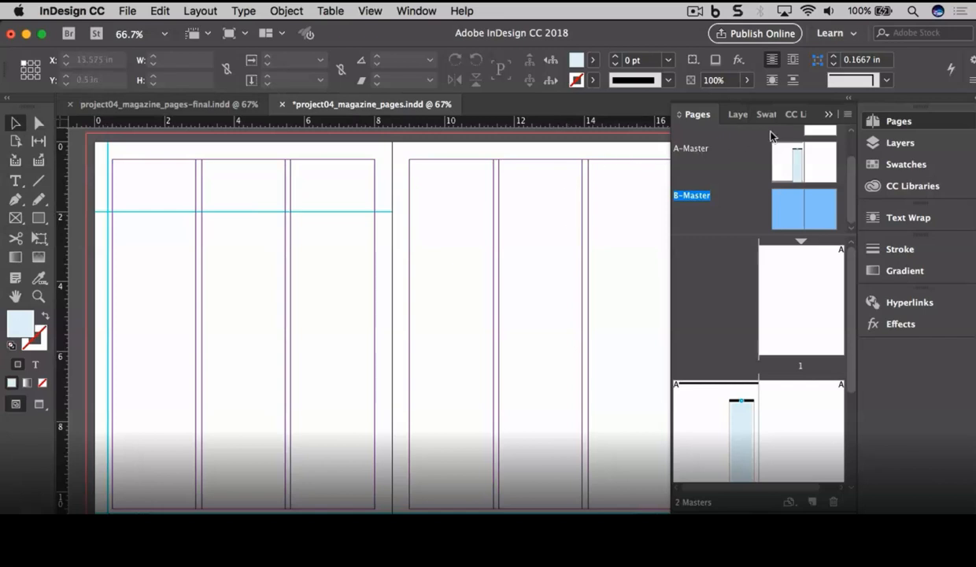
# Step: Place a vertical ruler guide at X 8.75 in on the B-Master spread
pyautogui.click(829, 115)
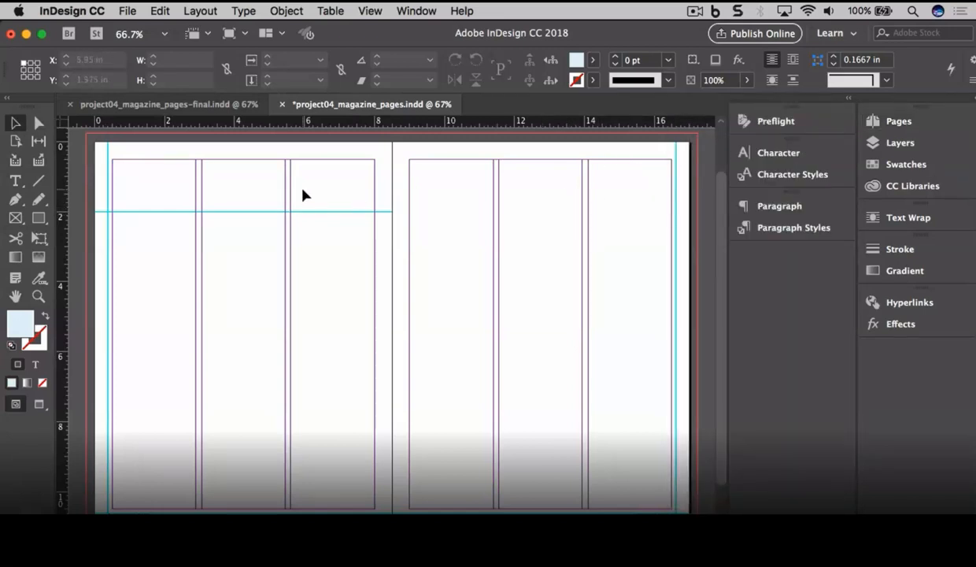
pyautogui.moveTo(61, 175); pyautogui.dragTo(399, 193)
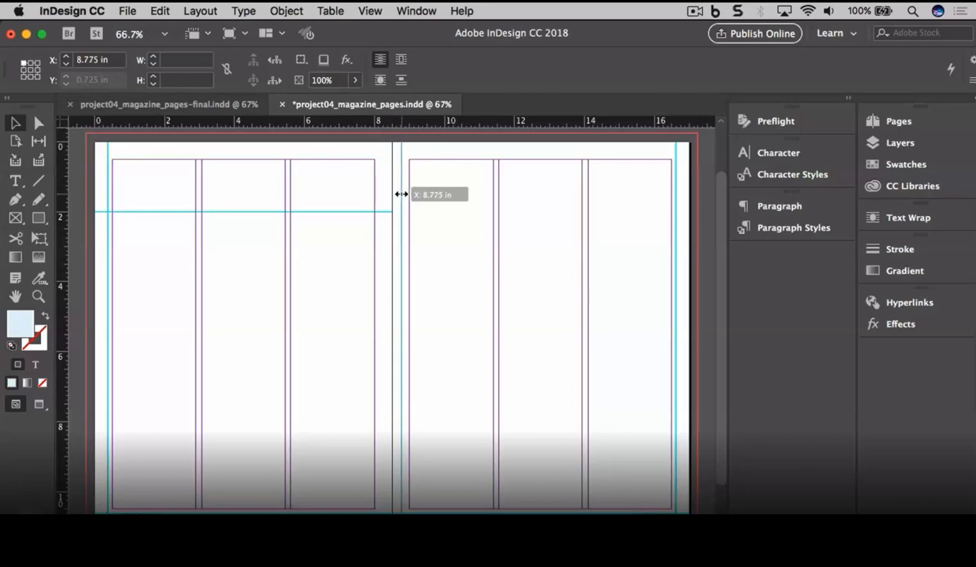
pyautogui.moveTo(402, 193); pyautogui.dragTo(400, 194)
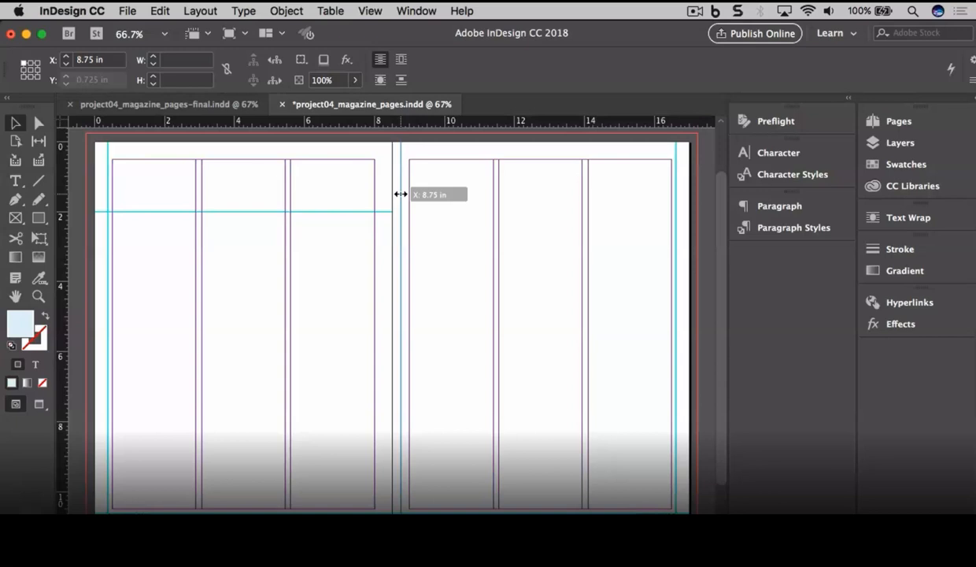
pyautogui.moveTo(401, 194); pyautogui.dragTo(400, 195)
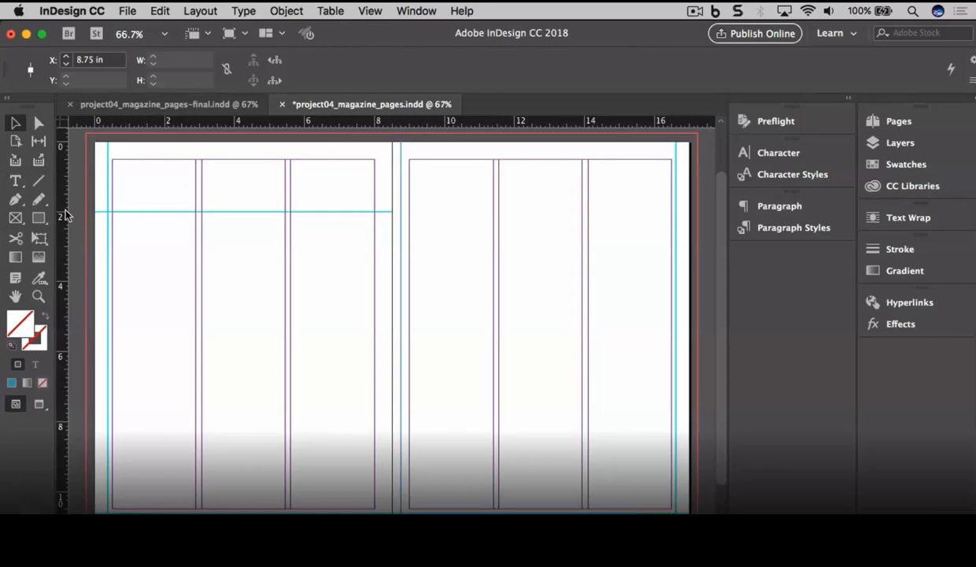
pyautogui.click(40, 219)
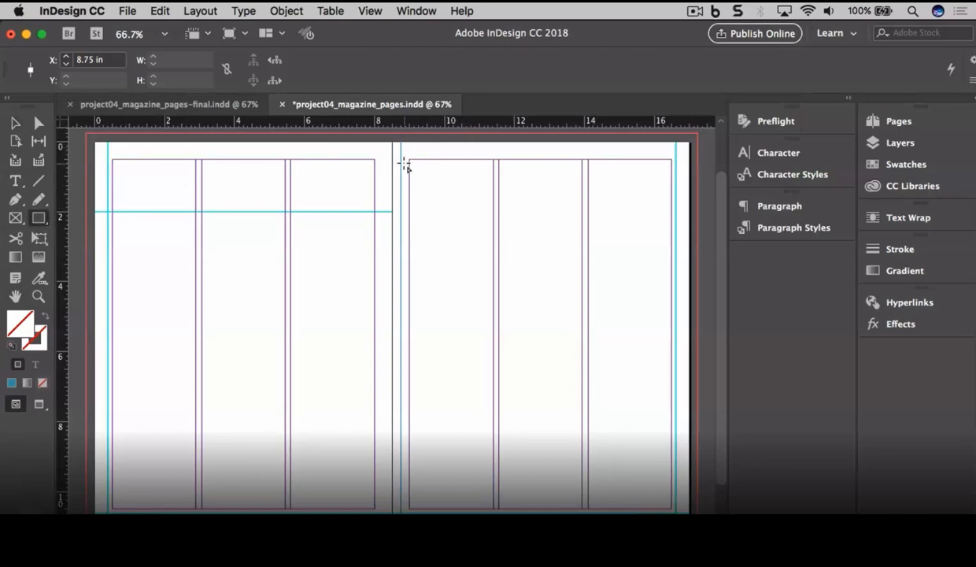
# Step: Draw a rectangle along the right page margins with no fill and a 1 pt black stroke
pyautogui.moveTo(402, 160); pyautogui.dragTo(677, 509)
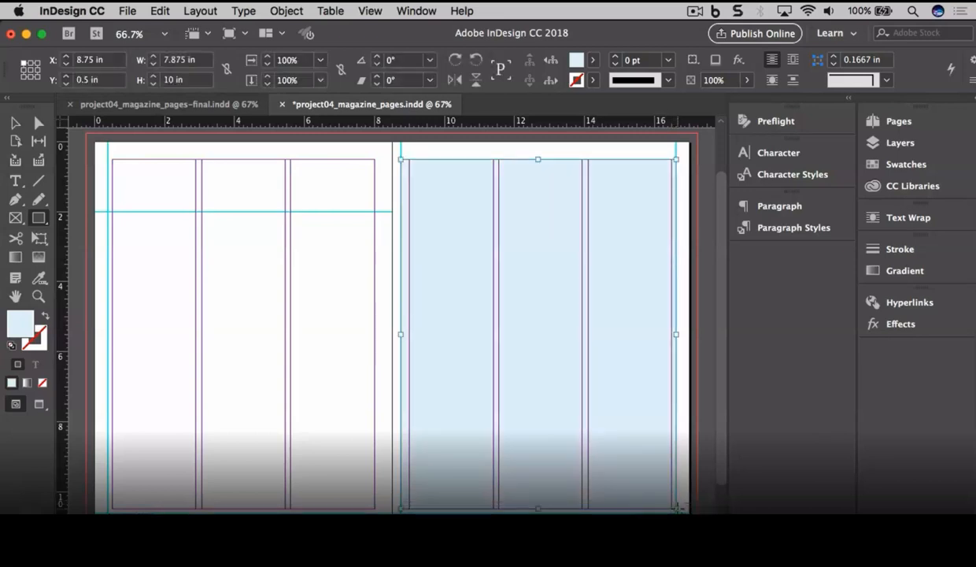
pyautogui.click(593, 63)
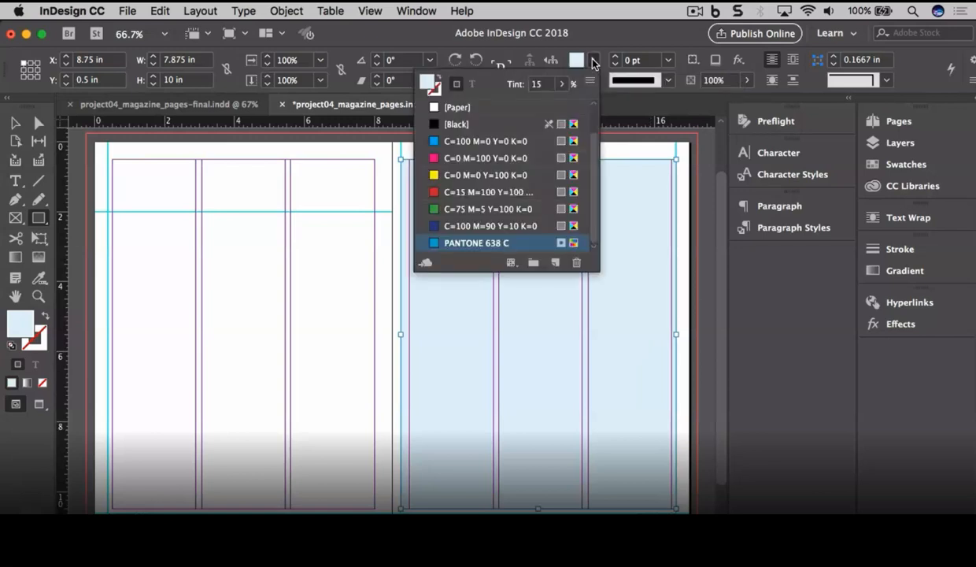
pyautogui.scroll(2, 591, 150)
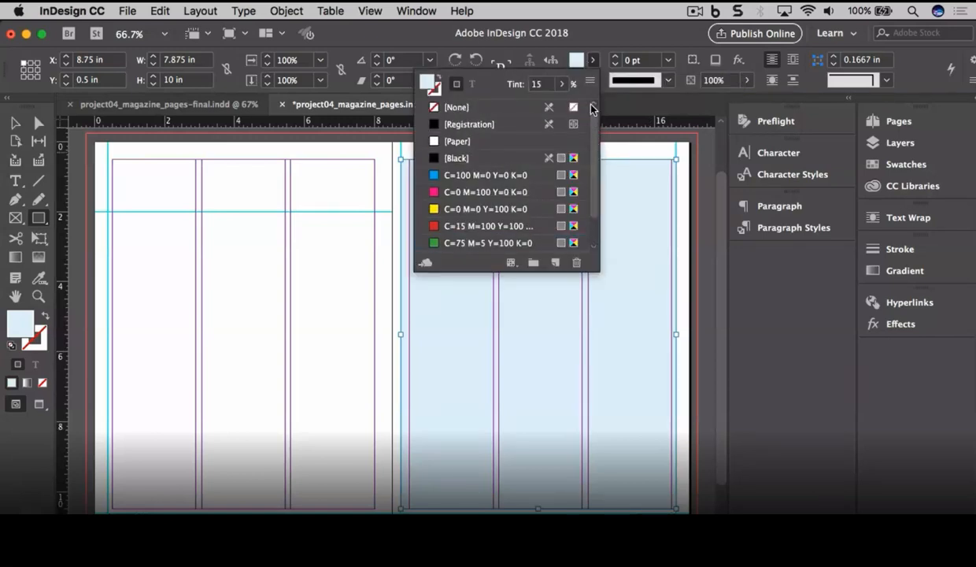
pyautogui.click(497, 108)
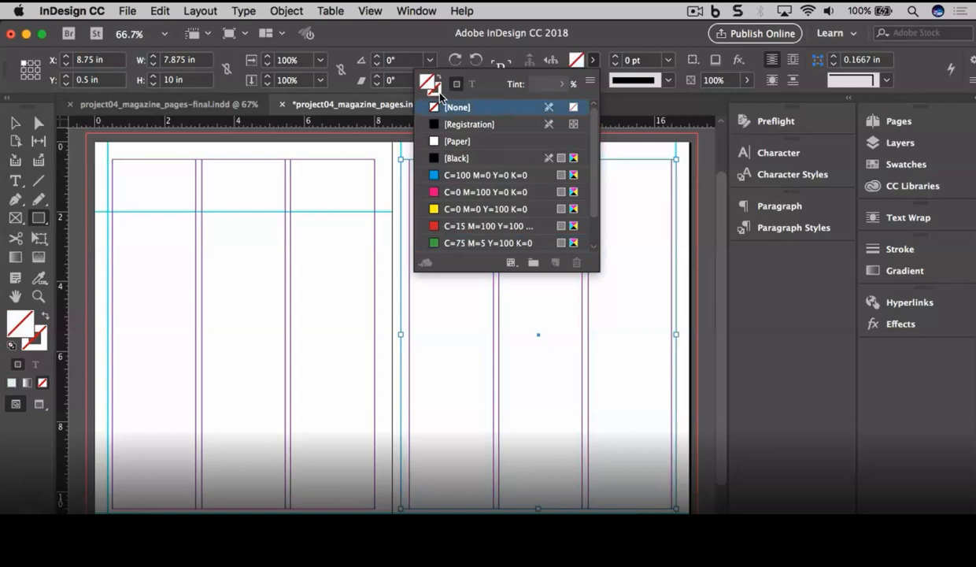
pyautogui.click(491, 158)
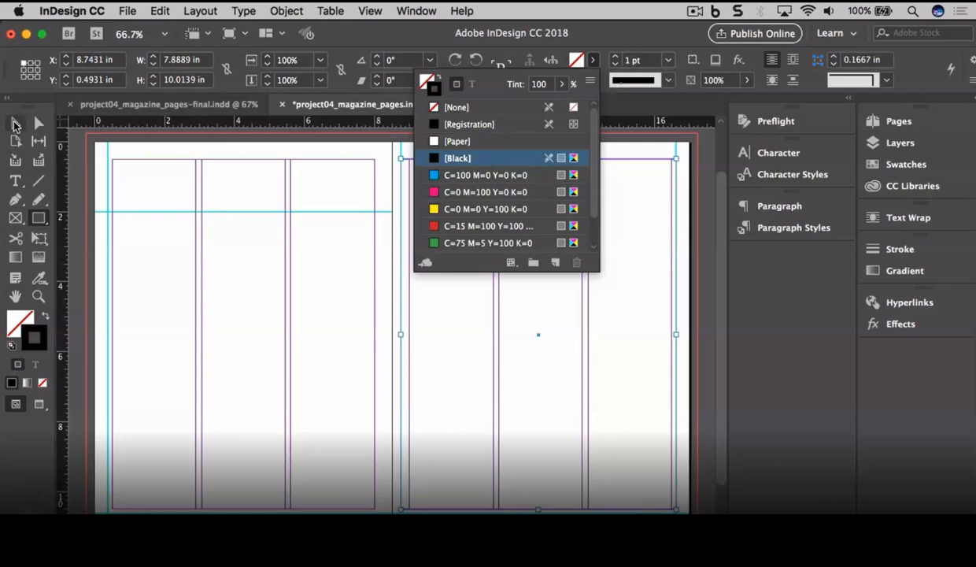
pyautogui.click(14, 124)
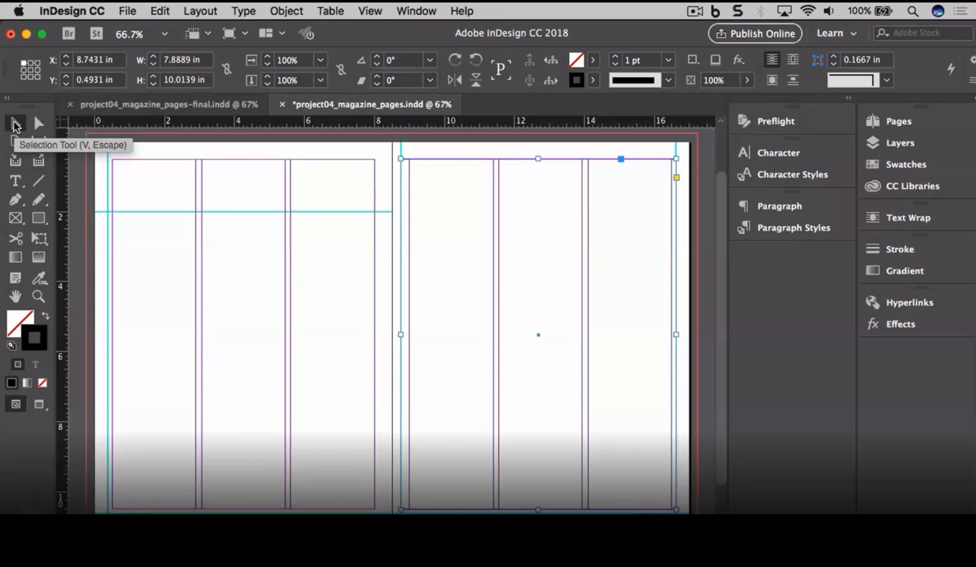
pyautogui.press('w')
pyautogui.click(241, 210)
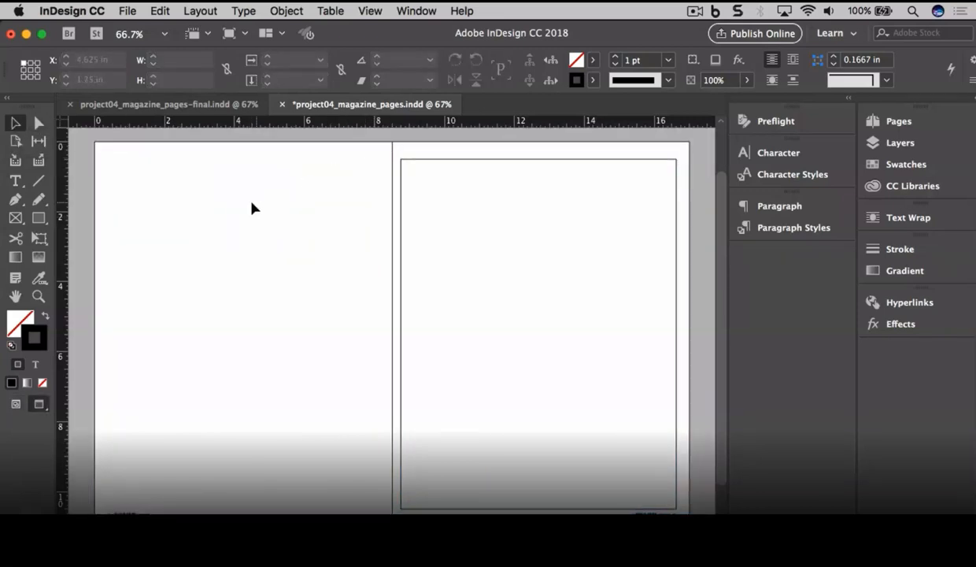
# Step: Draw a horizontal line across the top of the right page with a 9 pt stroke
pyautogui.click(38, 296)
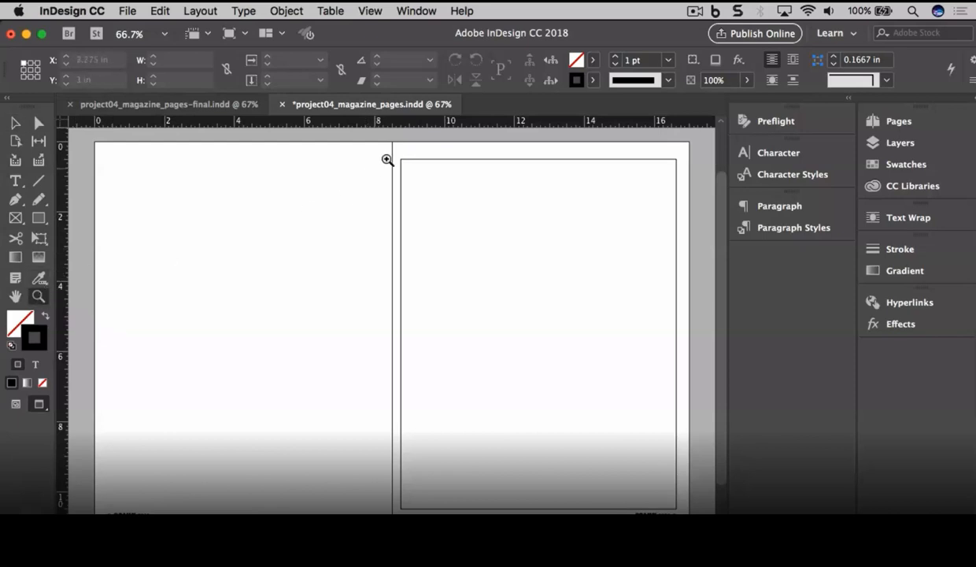
pyautogui.moveTo(388, 149); pyautogui.dragTo(696, 172)
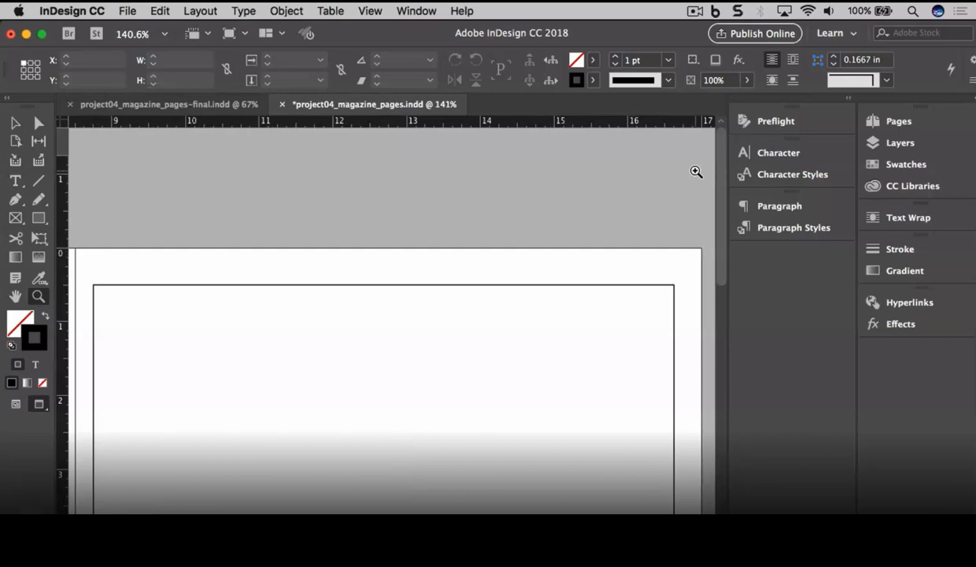
pyautogui.click(37, 180)
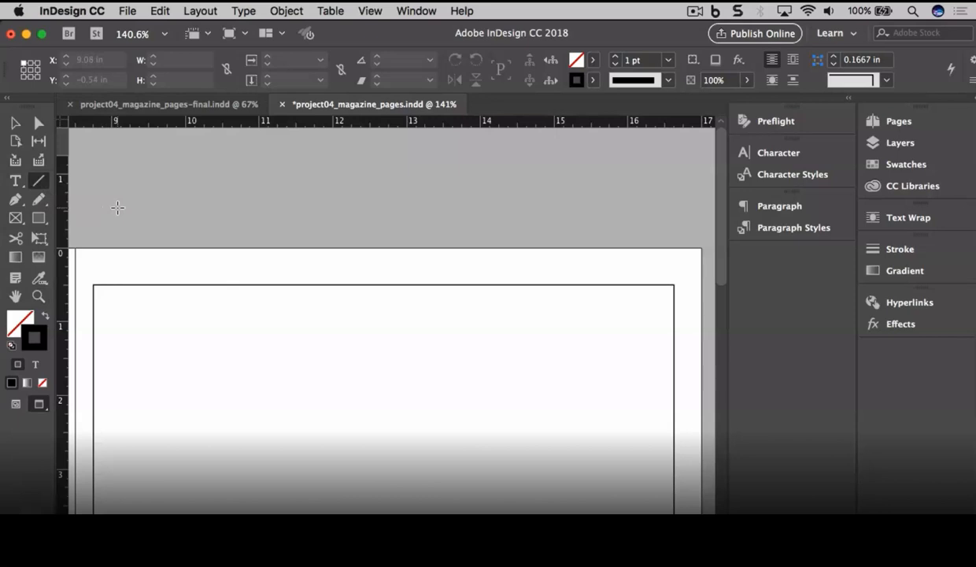
pyautogui.press('w')
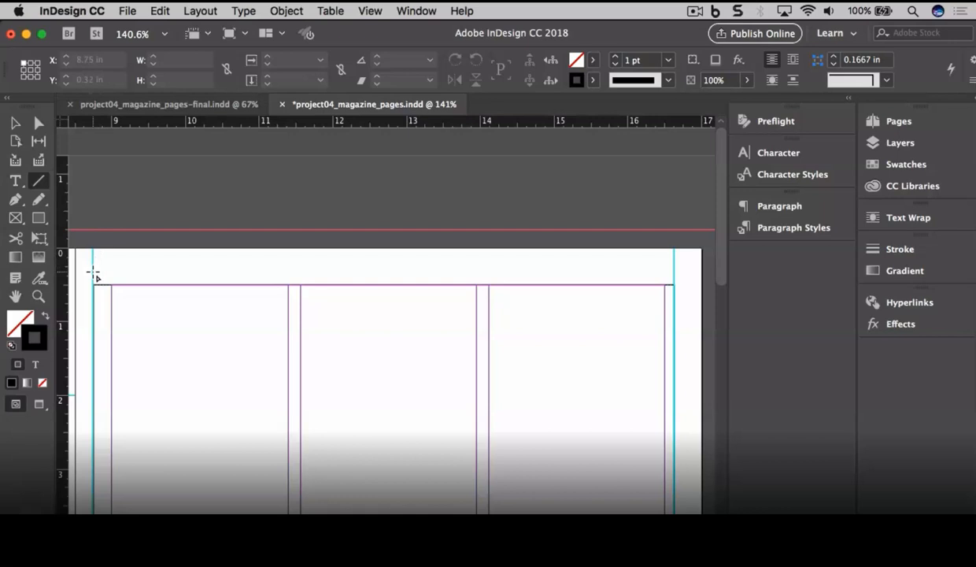
pyautogui.moveTo(93, 273); pyautogui.dragTo(678, 273)
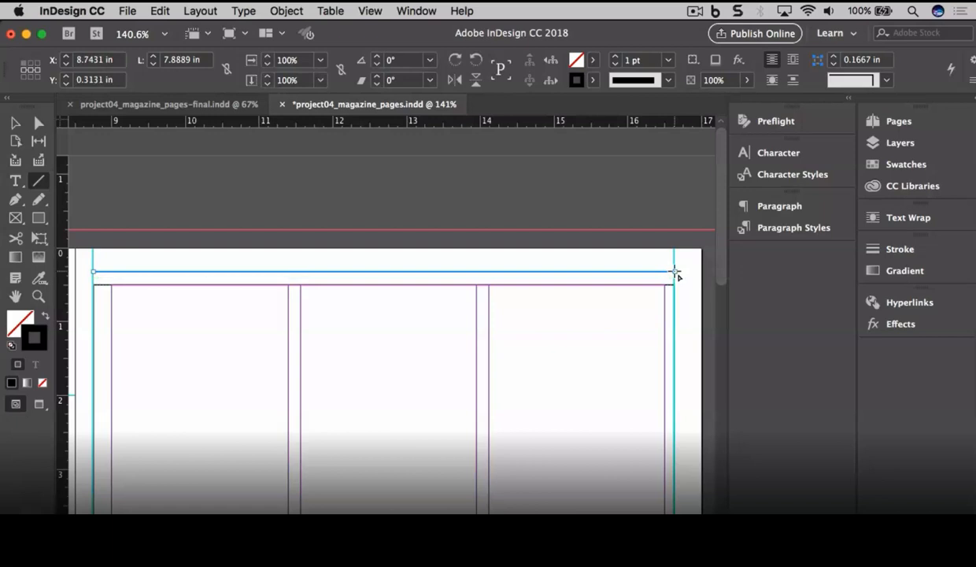
pyautogui.click(648, 65)
pyautogui.write('9')
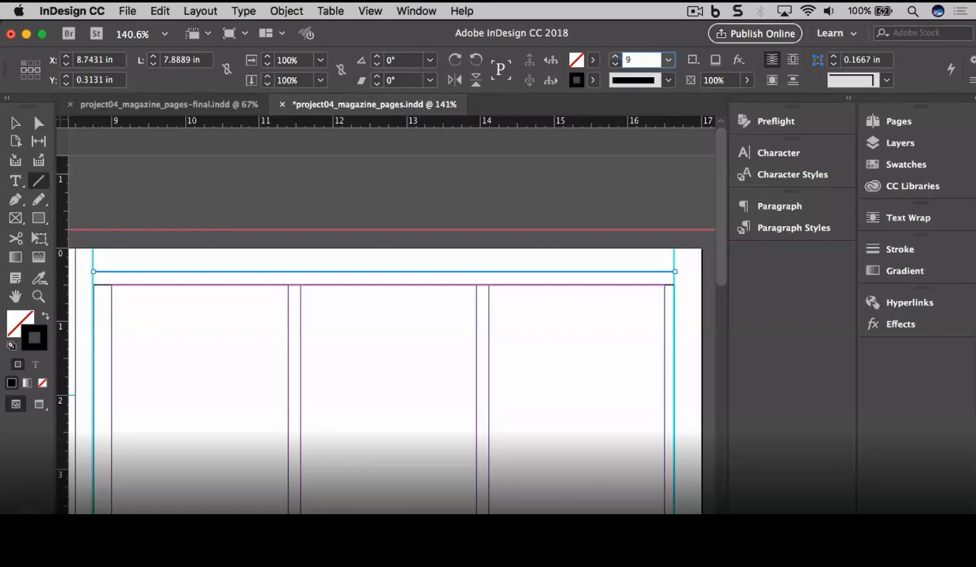
pyautogui.press('Return')
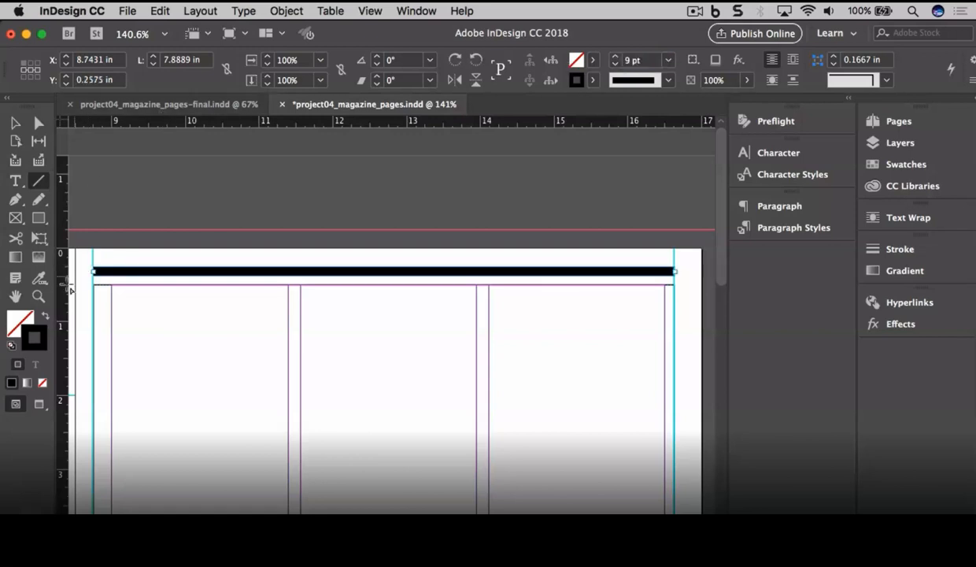
pyautogui.click(38, 297)
# Step: Move the 9 pt rule down to sit flush on the margin frame's top edge
pyautogui.moveTo(82, 255); pyautogui.dragTo(154, 304)
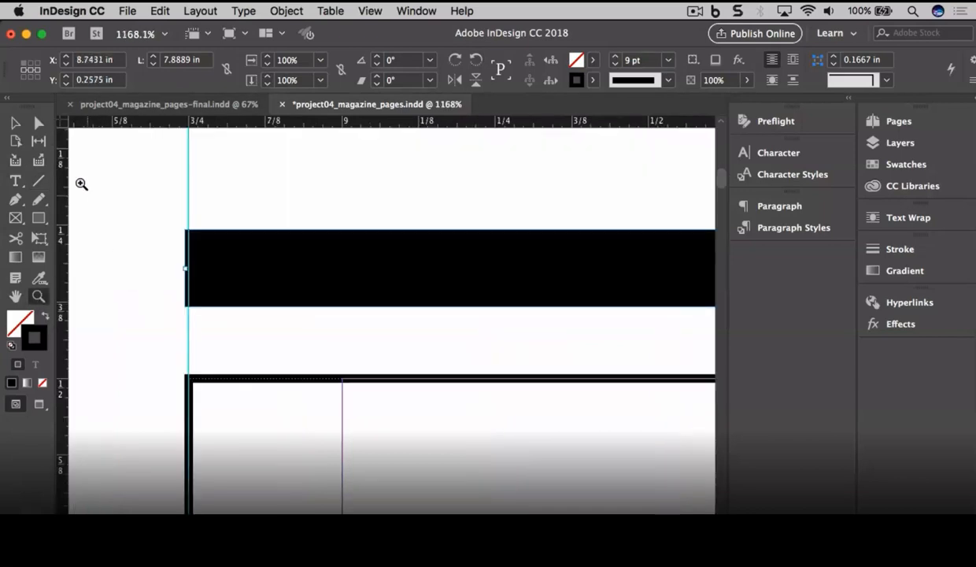
pyautogui.click(16, 124)
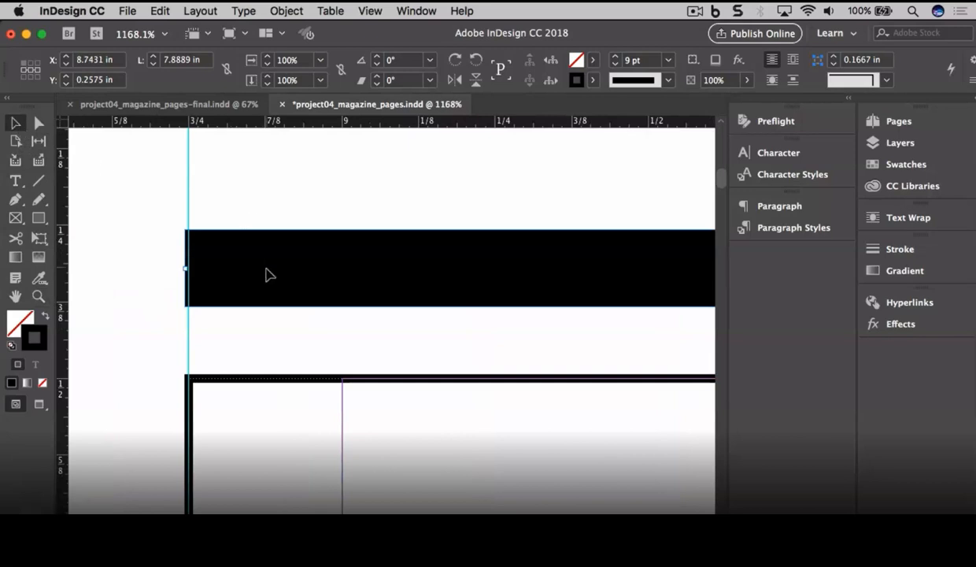
pyautogui.moveTo(266, 275); pyautogui.dragTo(268, 351)
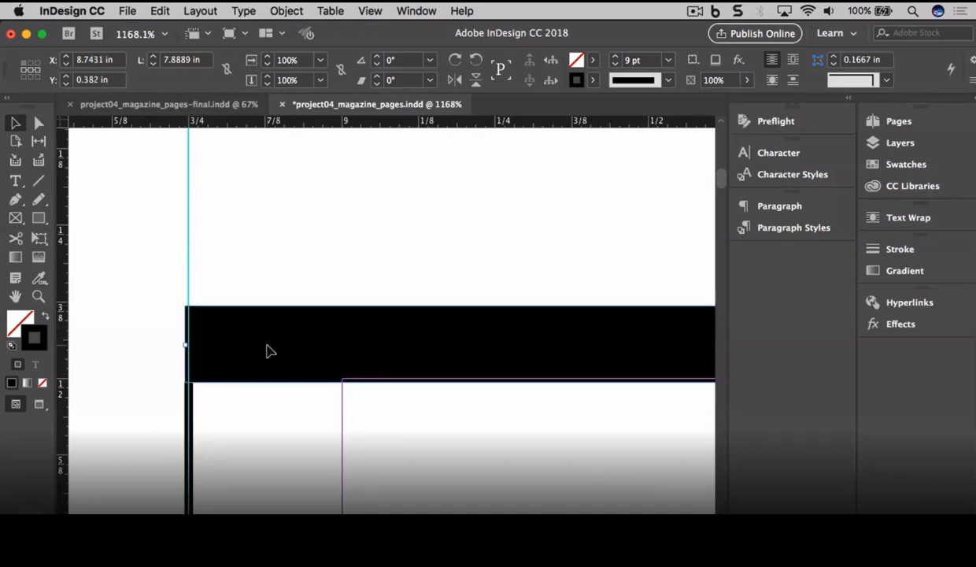
pyautogui.click(140, 269)
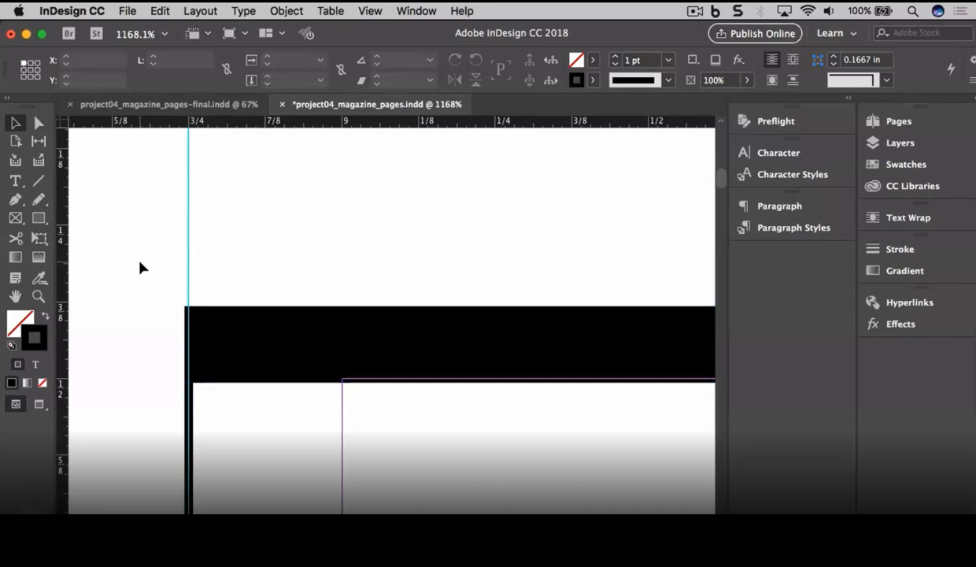
pyautogui.press('w')
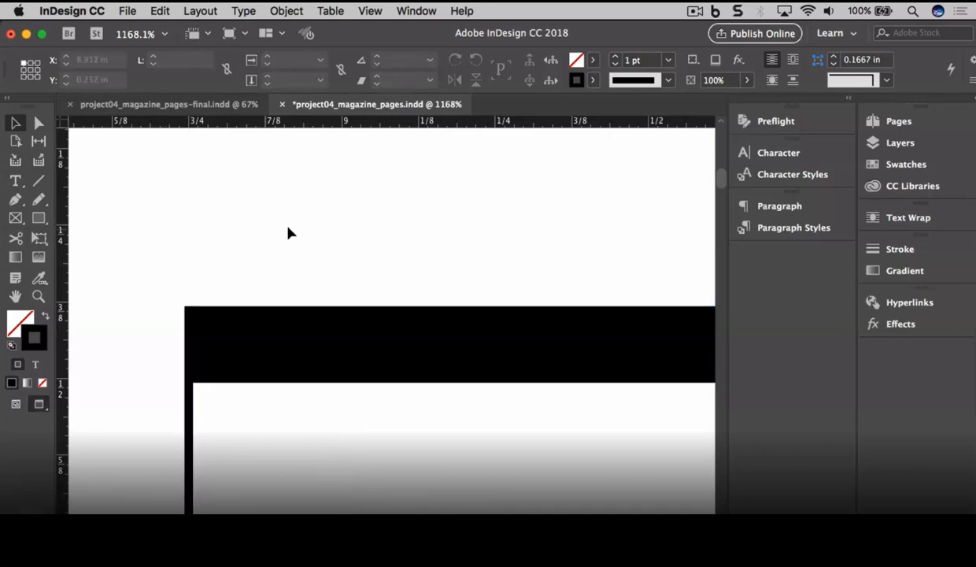
# Step: Fit the spread in the window and pull a horizontal guide down to Y 6.25 in
pyautogui.click(371, 9)
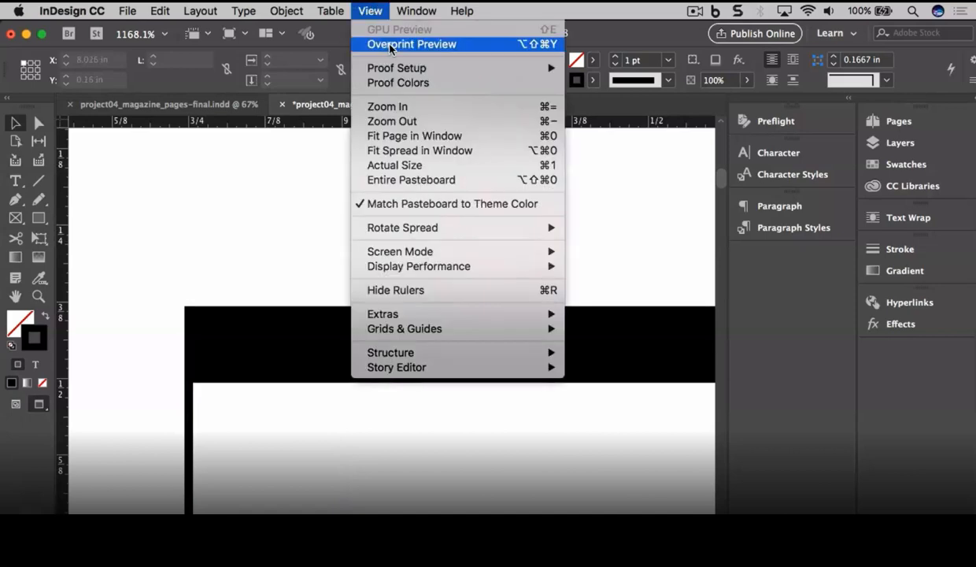
pyautogui.click(448, 151)
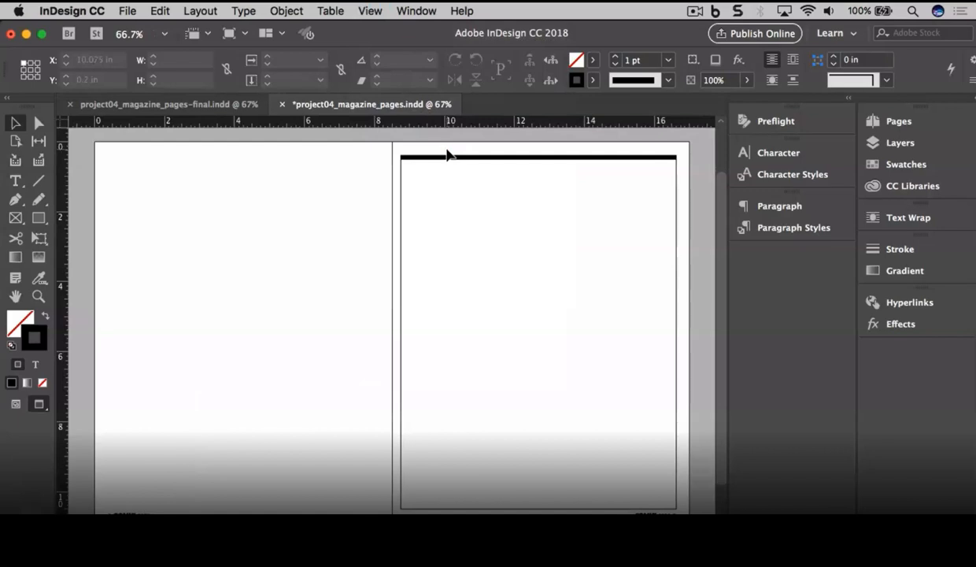
pyautogui.moveTo(450, 123); pyautogui.dragTo(433, 361)
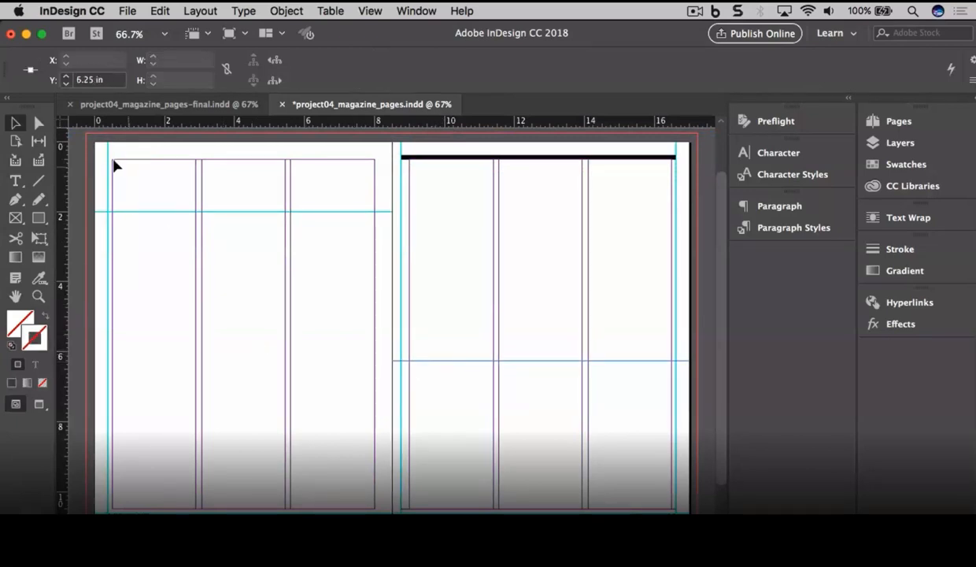
# Step: Return to the Selection tool with the 9 pt top rule and 6.25 in guide in place
pyautogui.click(14, 124)
pyautogui.click(14, 124)
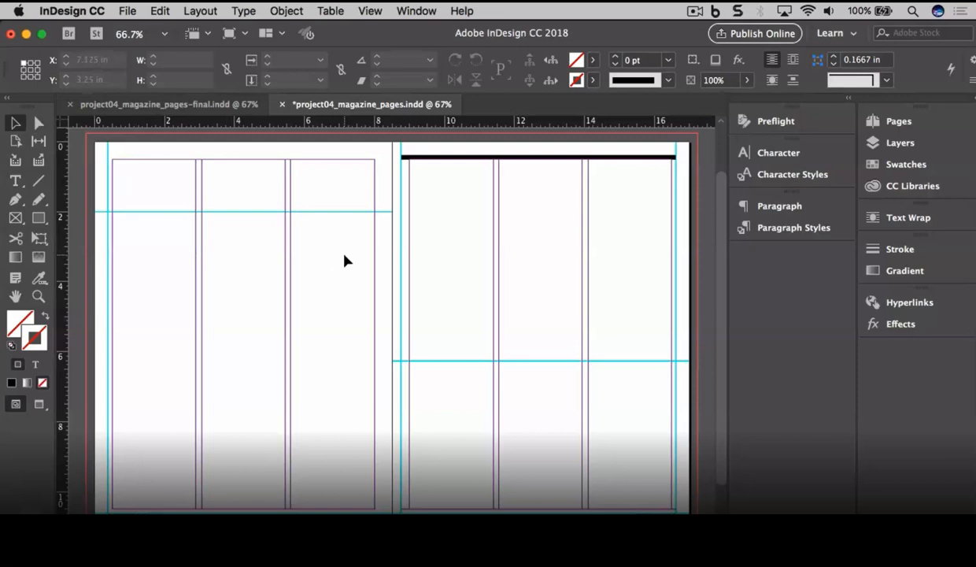
# Step: Zoom into the lower right page and draw a 2.3889 by 3 in text frame below the 6.25 in guide
pyautogui.click(38, 297)
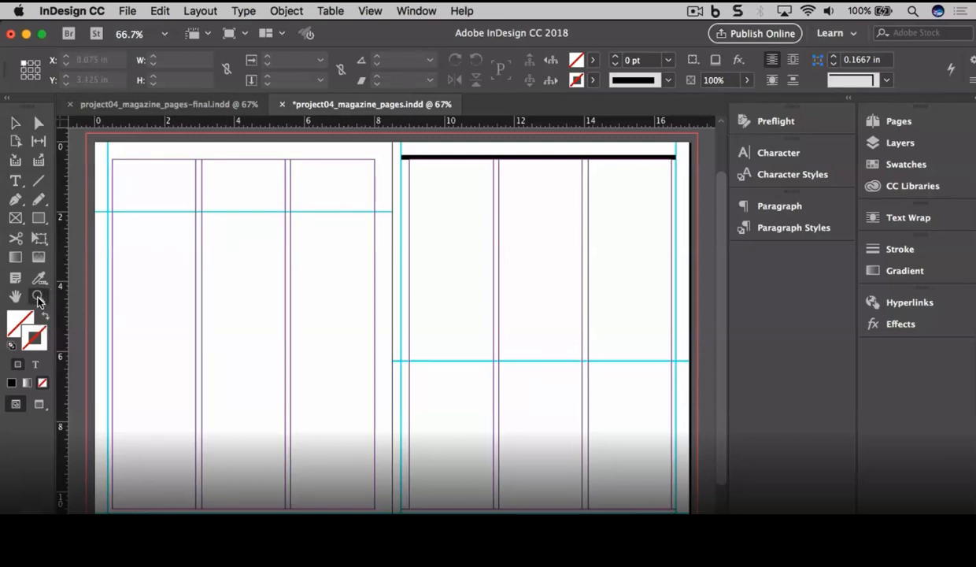
pyautogui.moveTo(391, 352); pyautogui.dragTo(501, 498)
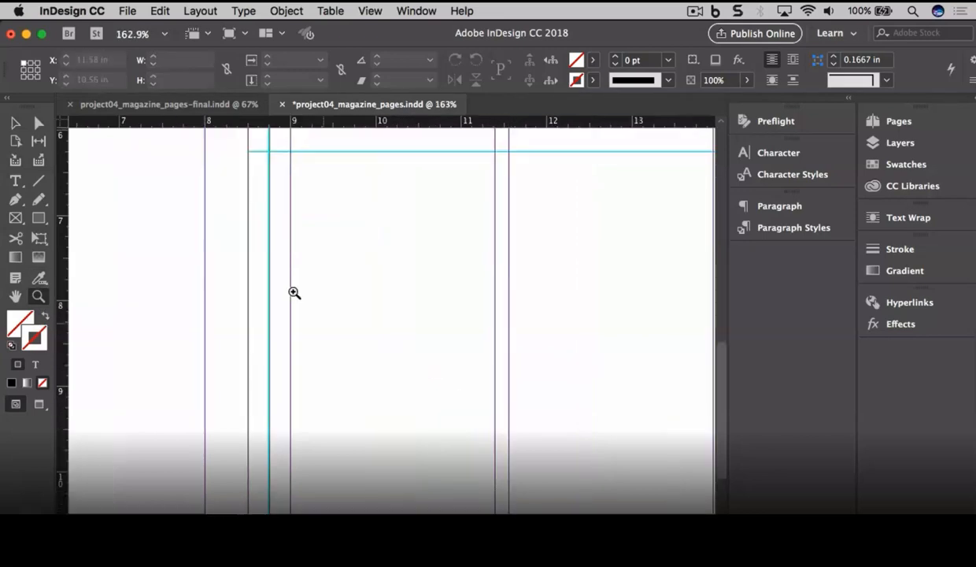
pyautogui.click(16, 180)
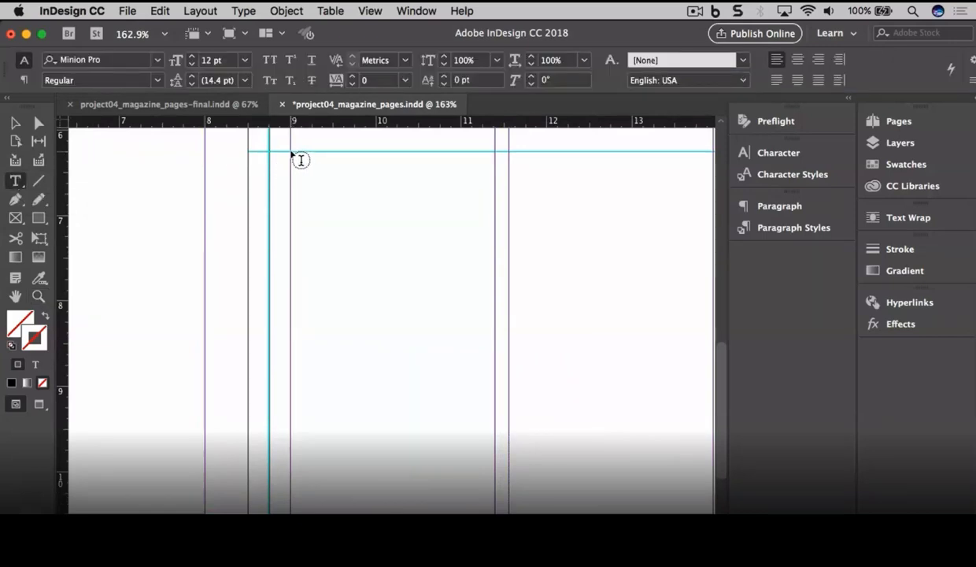
pyautogui.moveTo(292, 152); pyautogui.dragTo(496, 408)
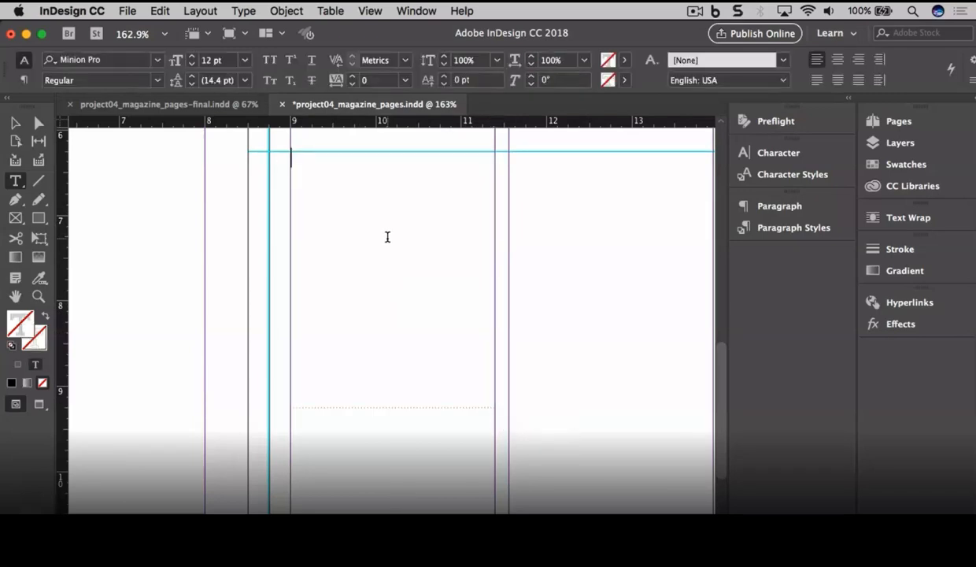
# Step: Set the font style to Bold and the leading to 26 pt
pyautogui.click(156, 80)
pyautogui.click(110, 225)
pyautogui.click(218, 81)
pyautogui.write('26')
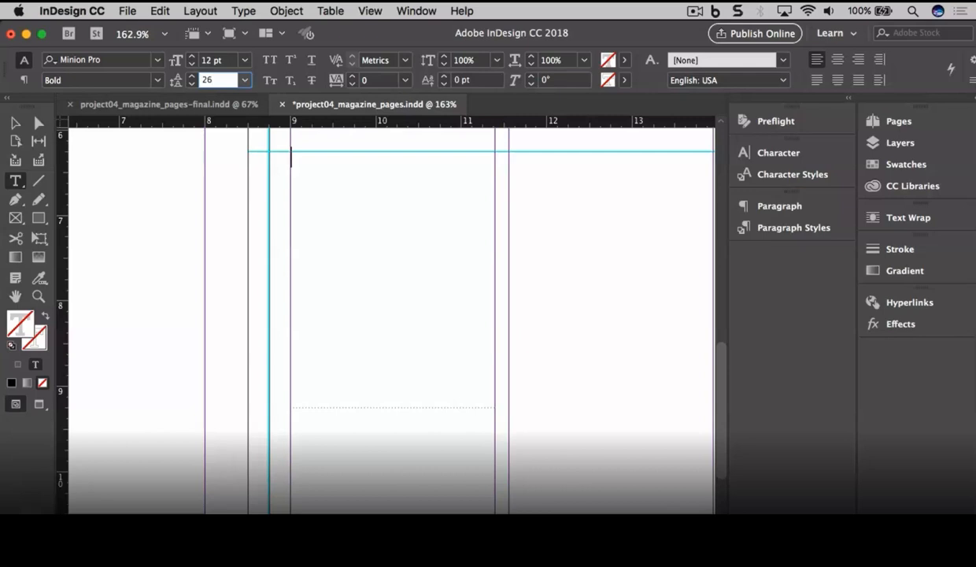
pyautogui.press('Return')
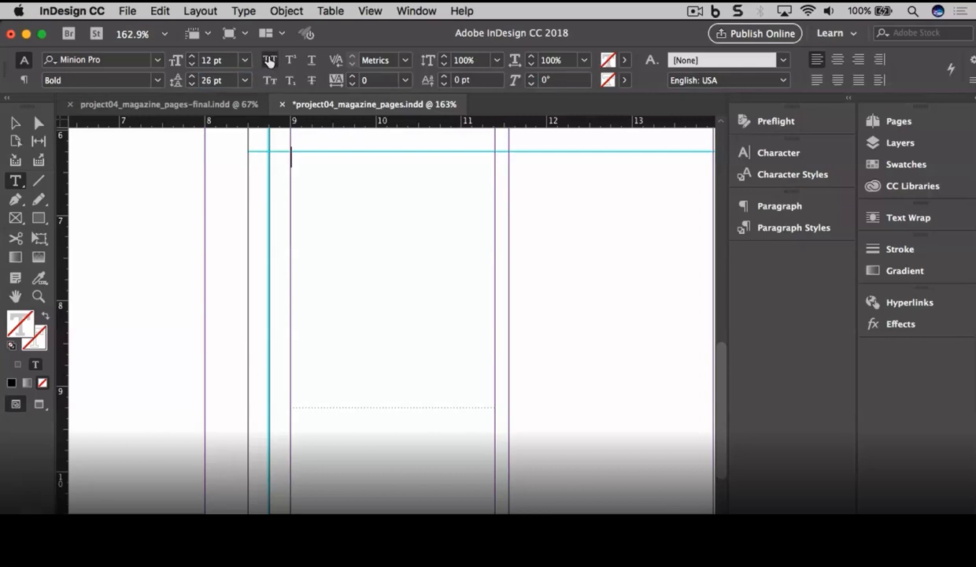
# Step: Type SUBJECT in the frame at 24 pt and start a new line
pyautogui.click(296, 160)
pyautogui.write('SUBJECT')
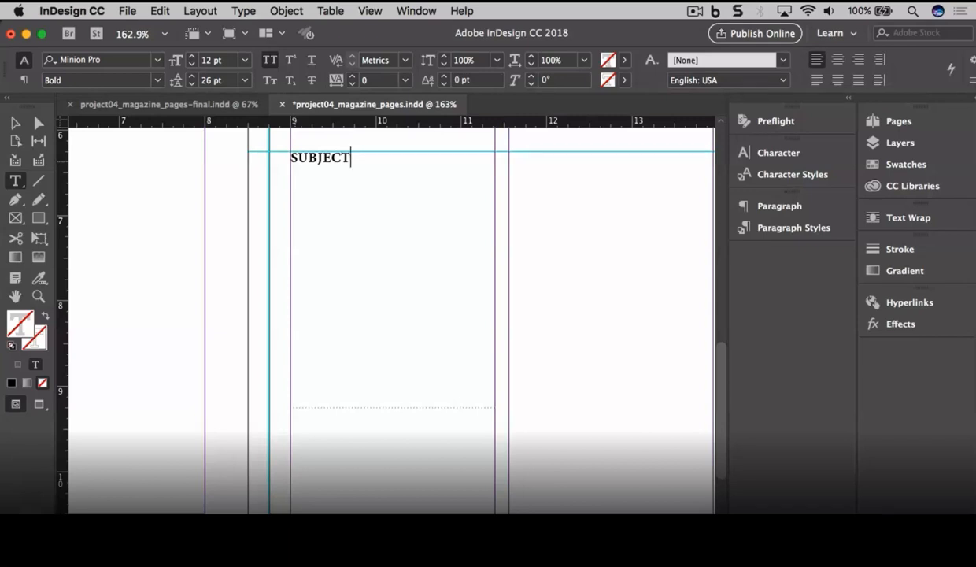
pyautogui.click(227, 62)
pyautogui.write('24')
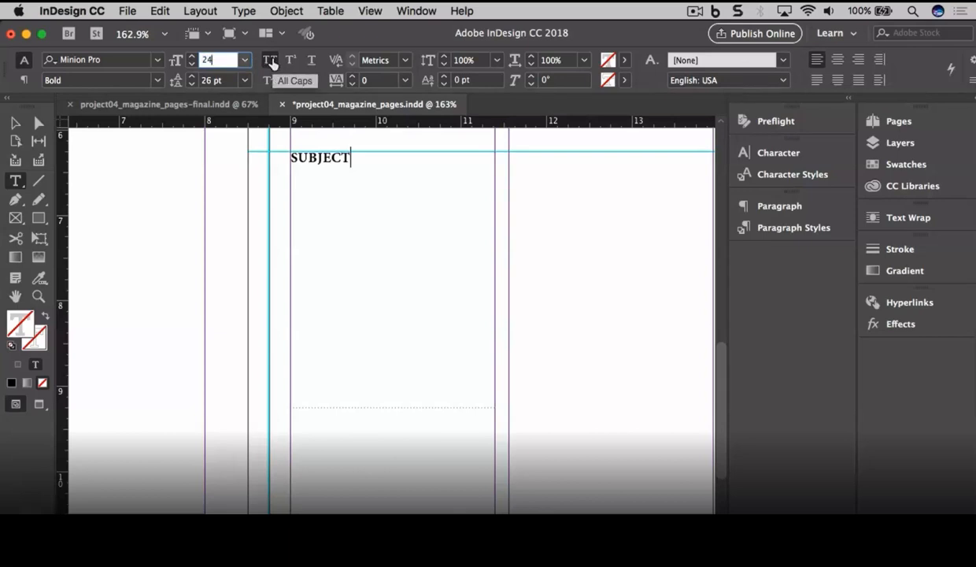
pyautogui.press('Return')
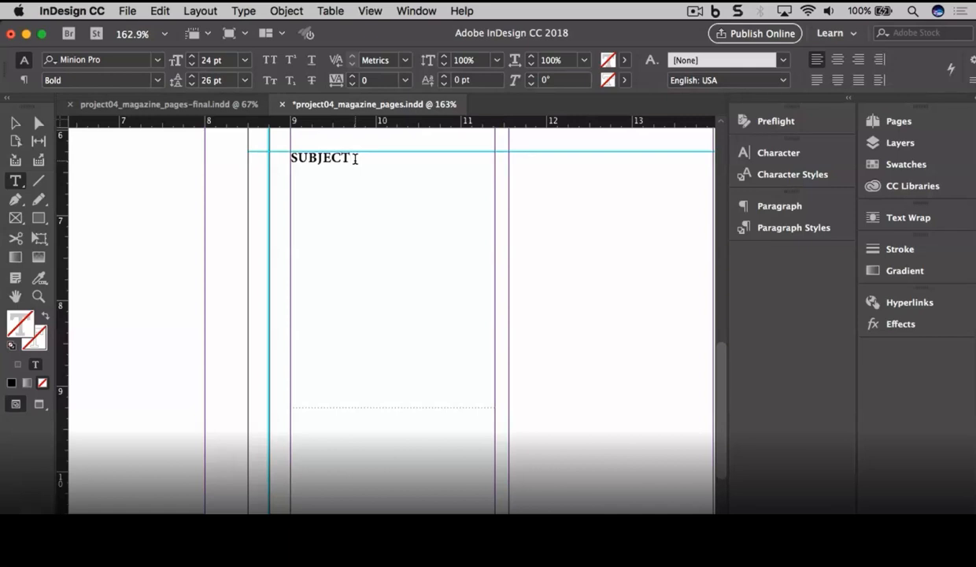
pyautogui.press('Return')
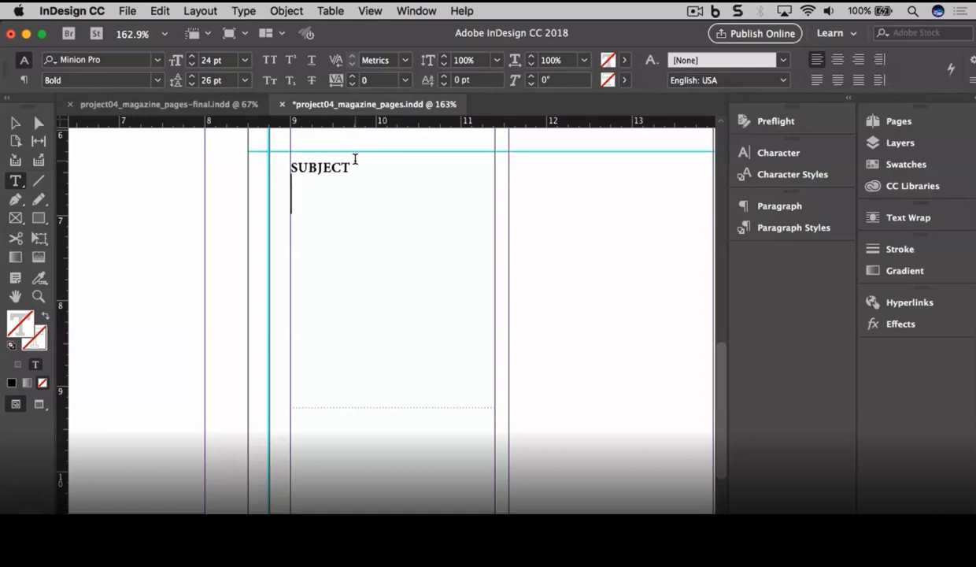
# Step: Add a placeholder-text quotation in curly quotes, removing the last 'llabor aut' line
pyautogui.write('"')
pyautogui.click(244, 10)
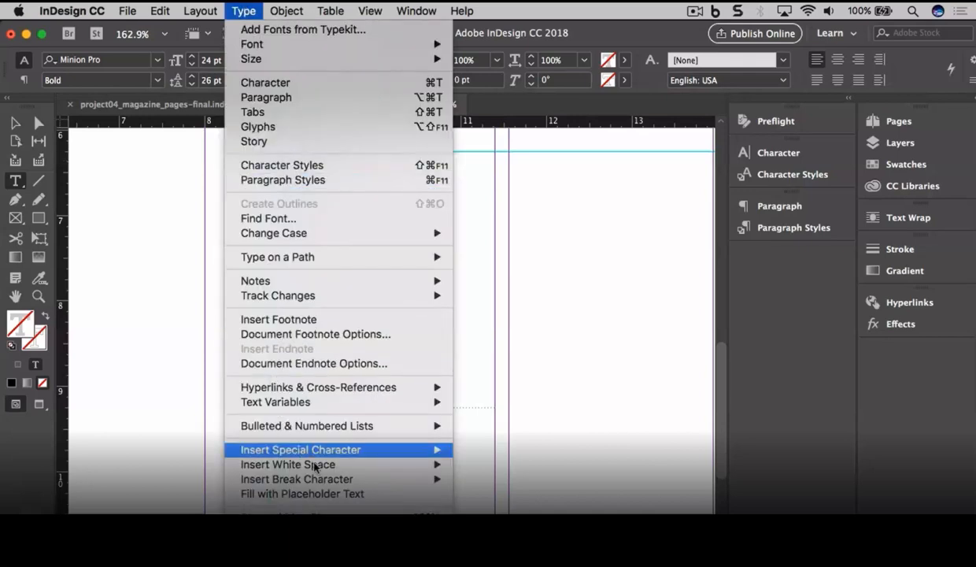
pyautogui.click(374, 494)
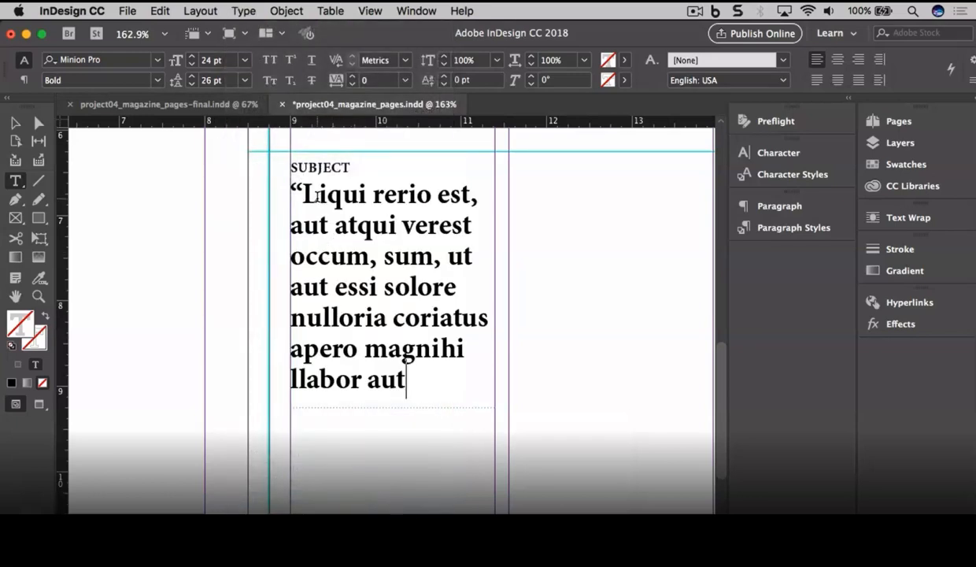
pyautogui.moveTo(420, 375); pyautogui.dragTo(291, 380)
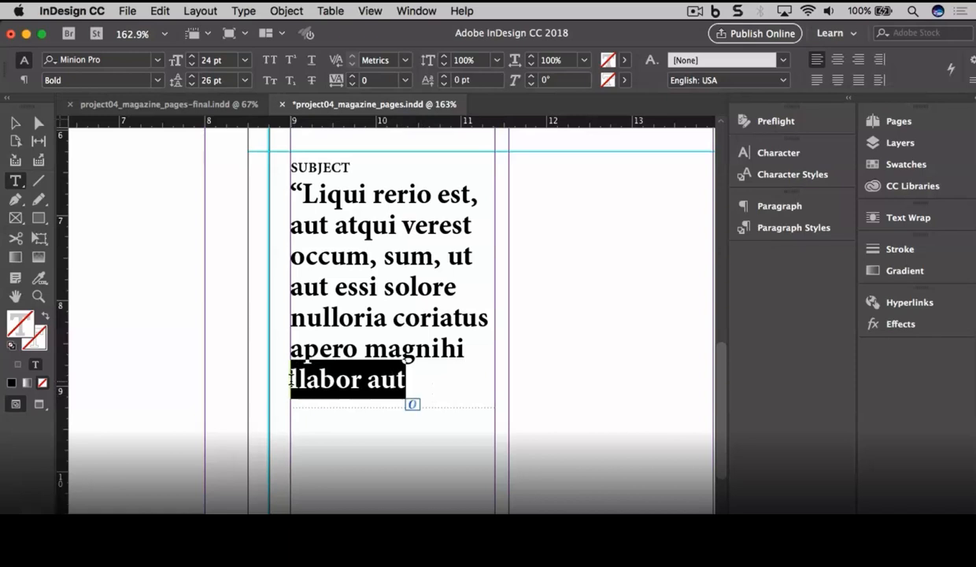
pyautogui.press('BackSpace')
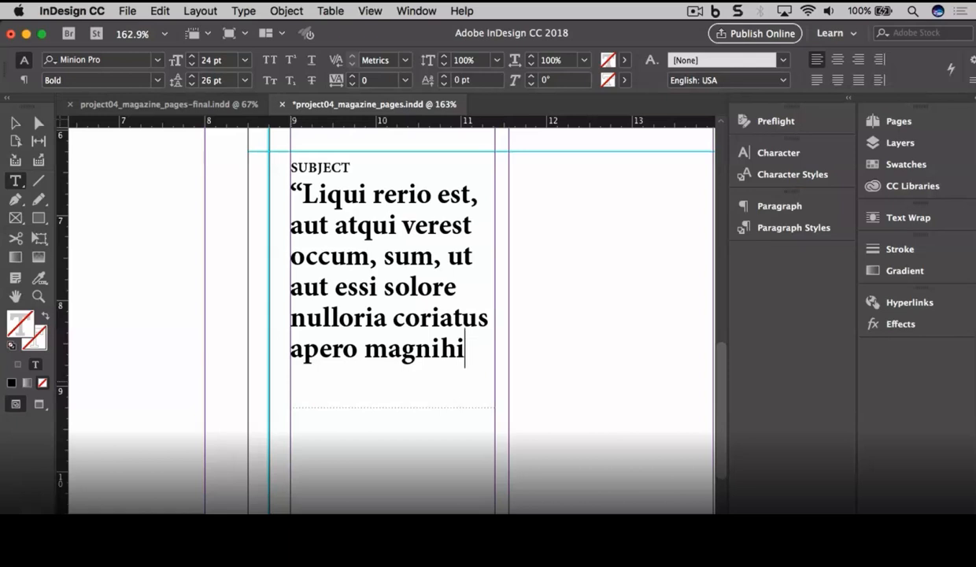
pyautogui.write('”')
# Step: Type the author's name on a new line below the quotation in 18 pt Italic
pyautogui.press('Return')
pyautogui.click(226, 61)
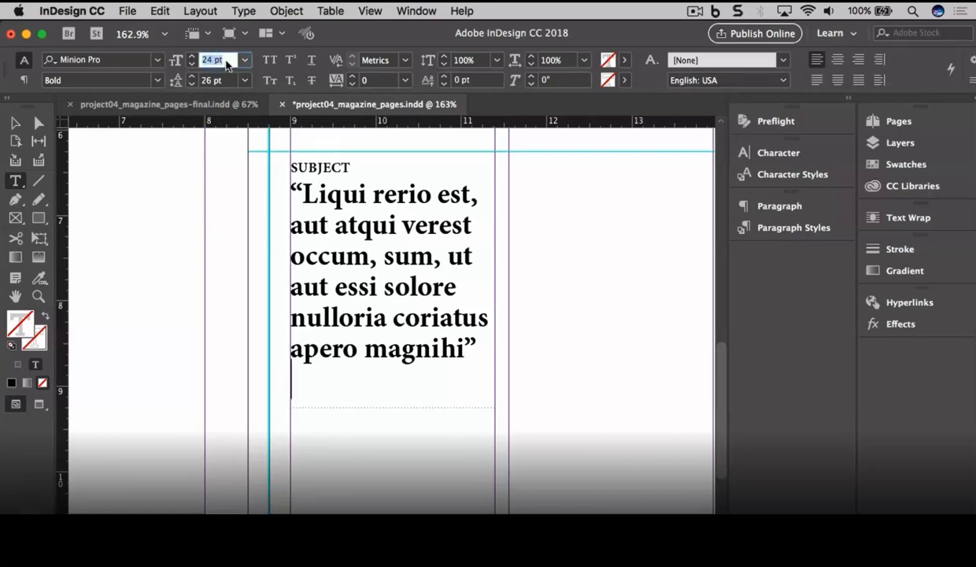
pyautogui.write('18')
pyautogui.click(156, 81)
pyautogui.click(107, 147)
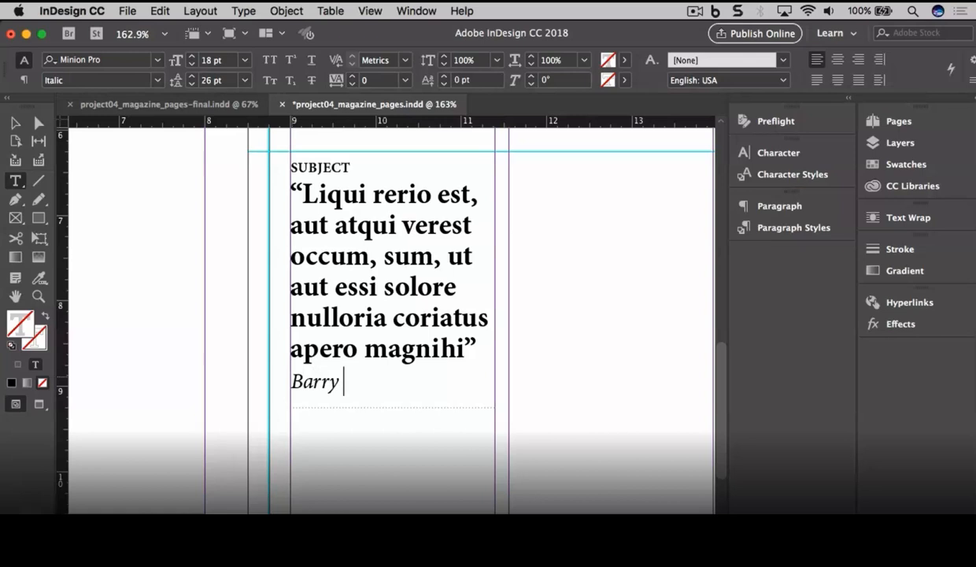
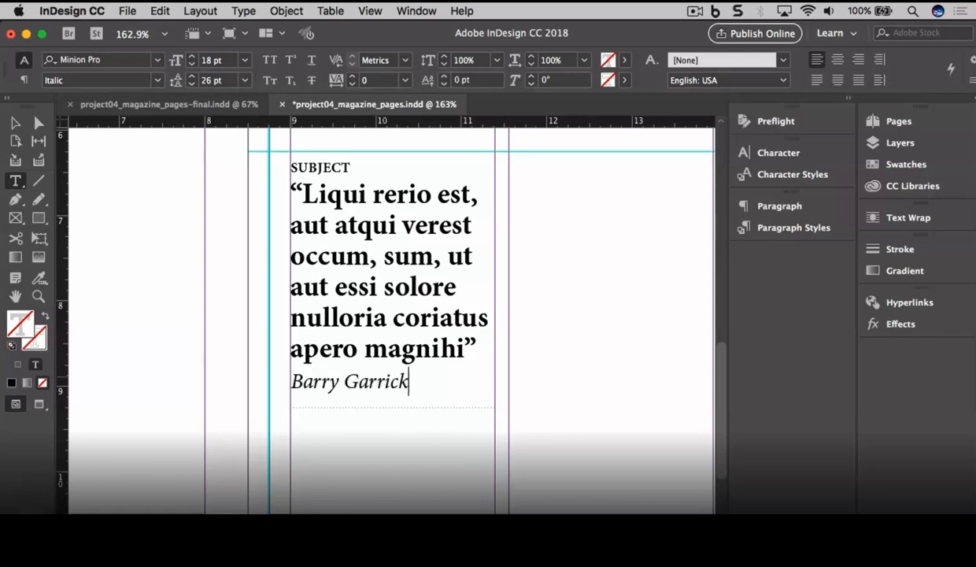
# Step: Colour the author's name red with the C=15 M=100 Y=100 K=0 swatch
pyautogui.moveTo(411, 384); pyautogui.dragTo(286, 381)
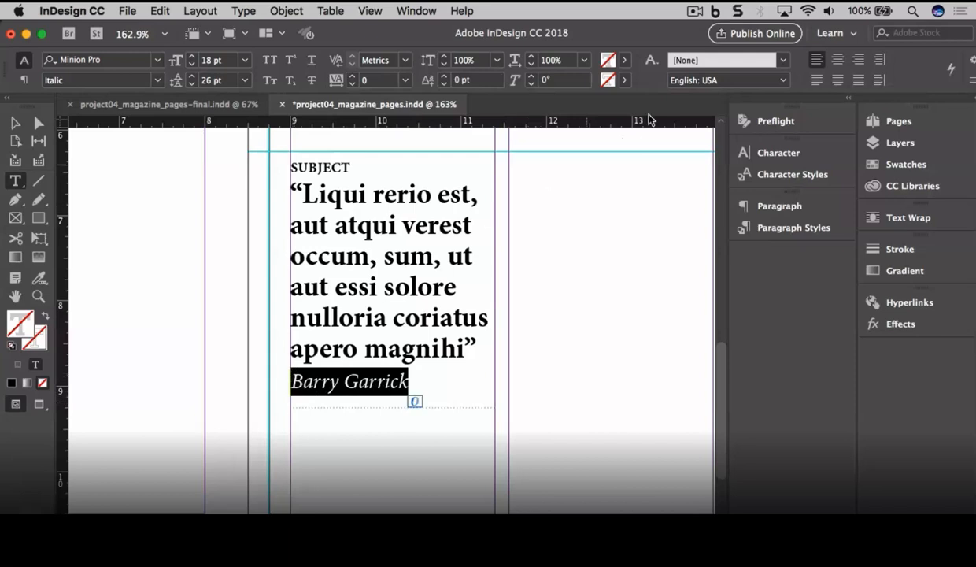
pyautogui.click(626, 61)
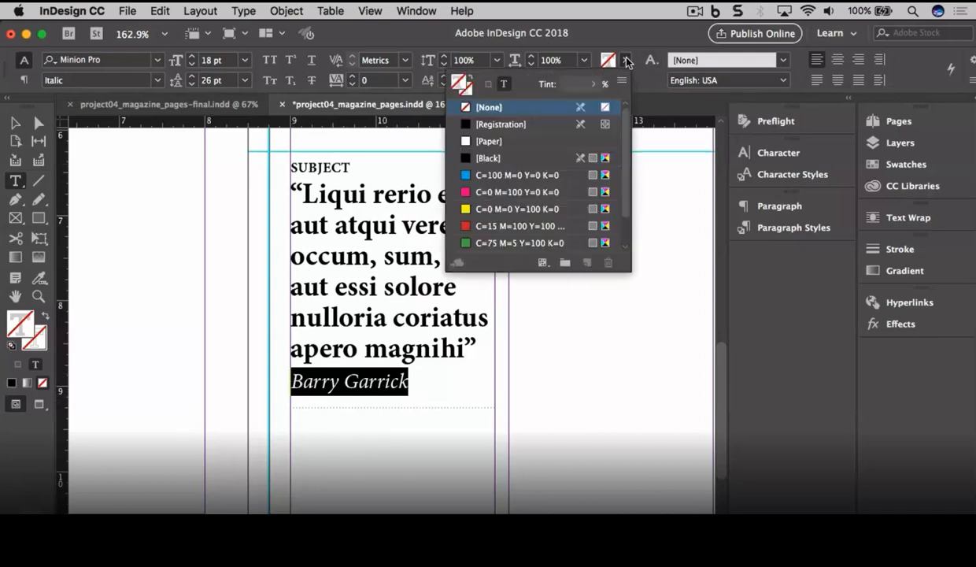
pyautogui.click(477, 227)
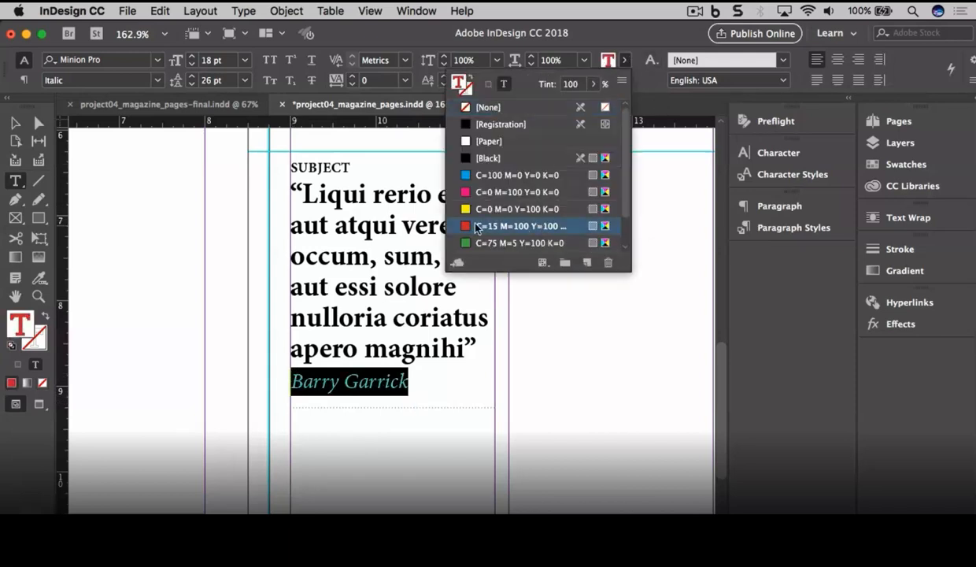
# Step: Deselect the text frame and save the document
pyautogui.click(15, 123)
pyautogui.click(92, 194)
pyautogui.press('super+s')
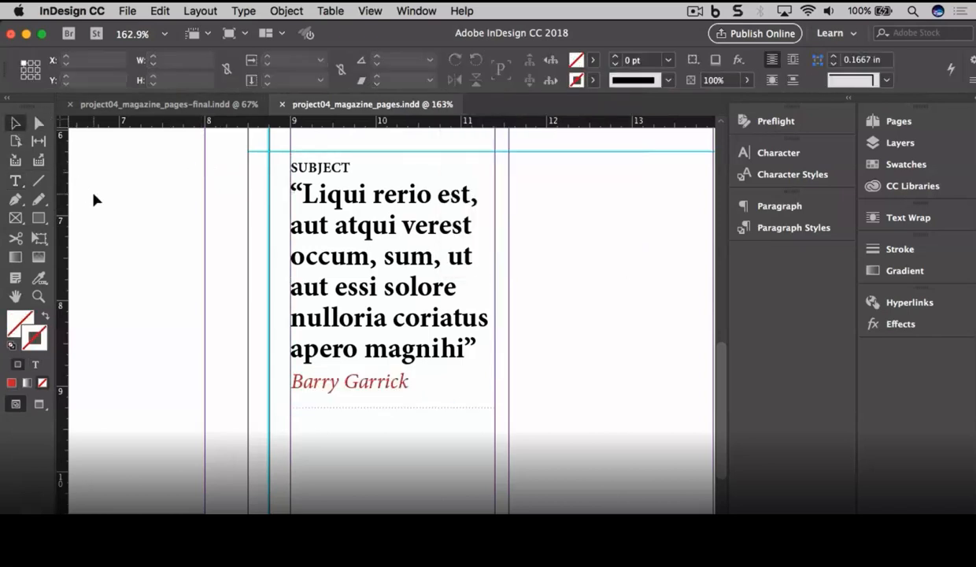
# Step: Zoom in on the SUBJECT heading and draw a small square to its left
pyautogui.click(39, 296)
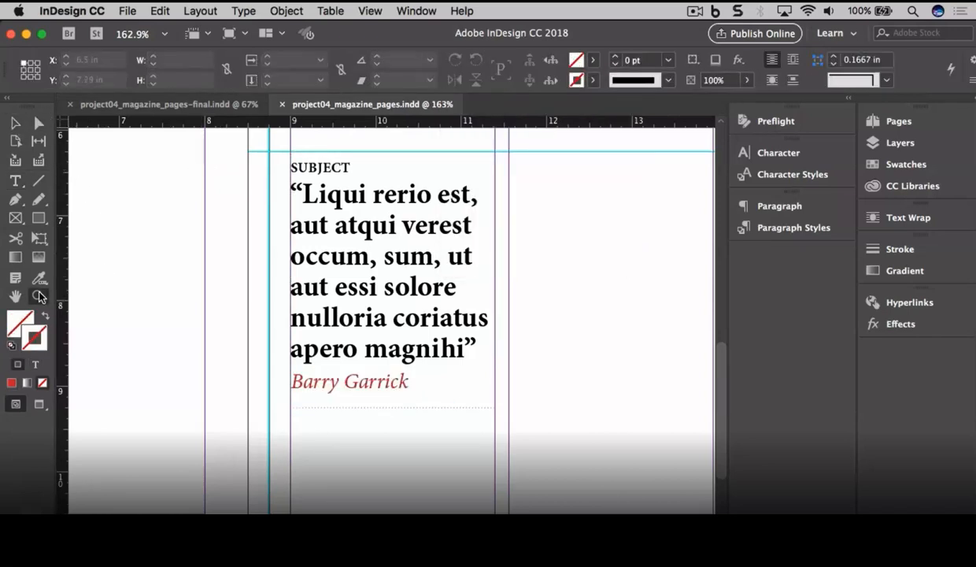
pyautogui.moveTo(262, 157); pyautogui.dragTo(356, 193)
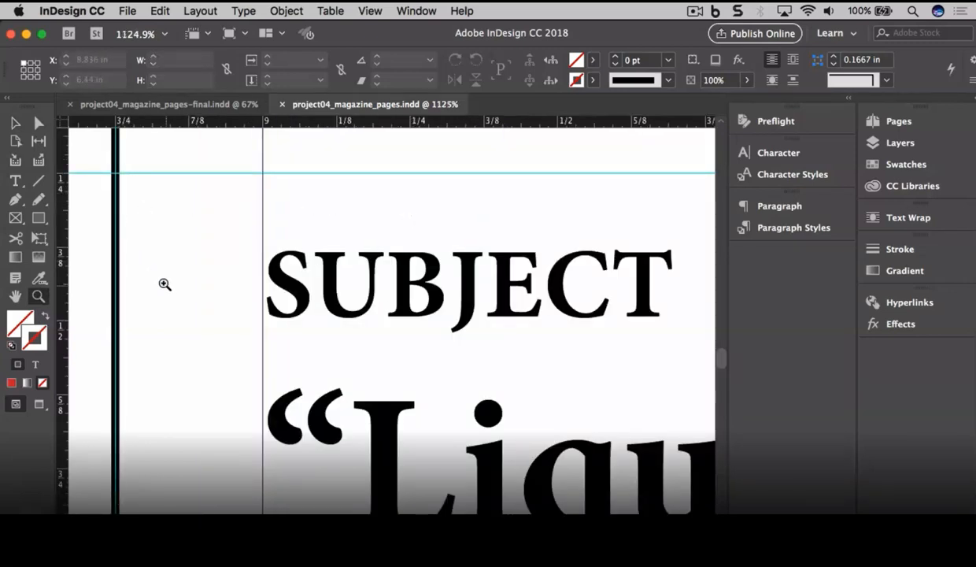
pyautogui.click(39, 219)
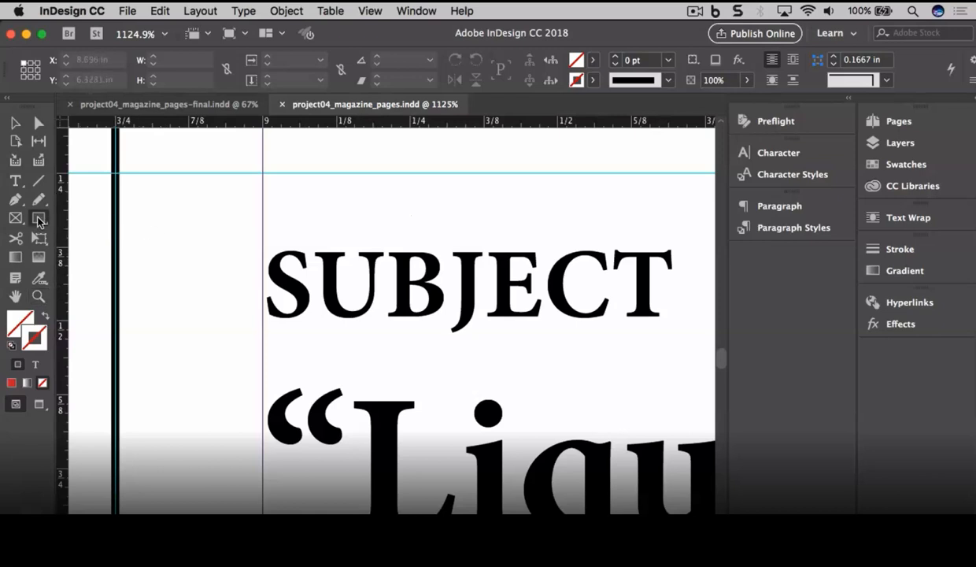
pyautogui.moveTo(150, 214); pyautogui.dragTo(225, 300)
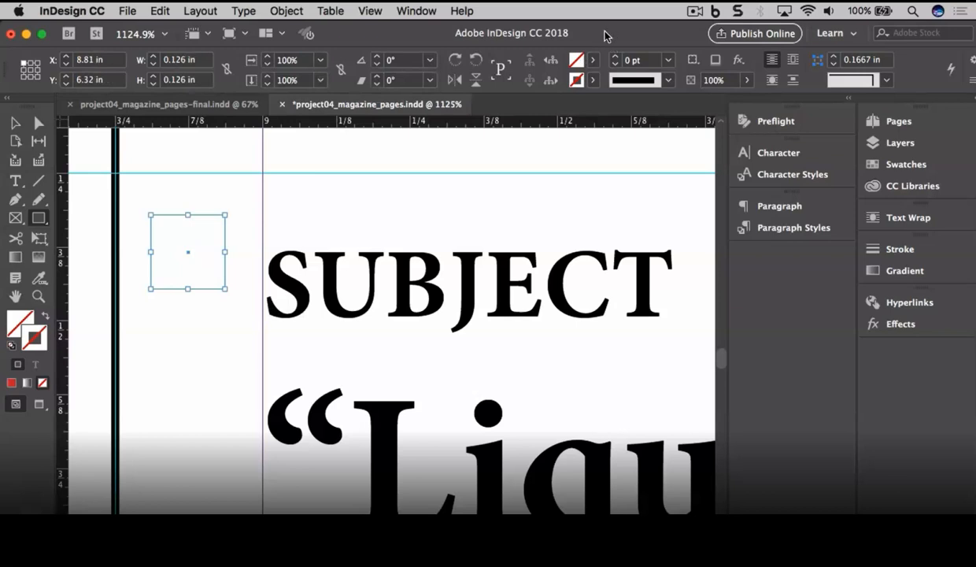
# Step: Fill the square with Black at 100% tint
pyautogui.click(592, 60)
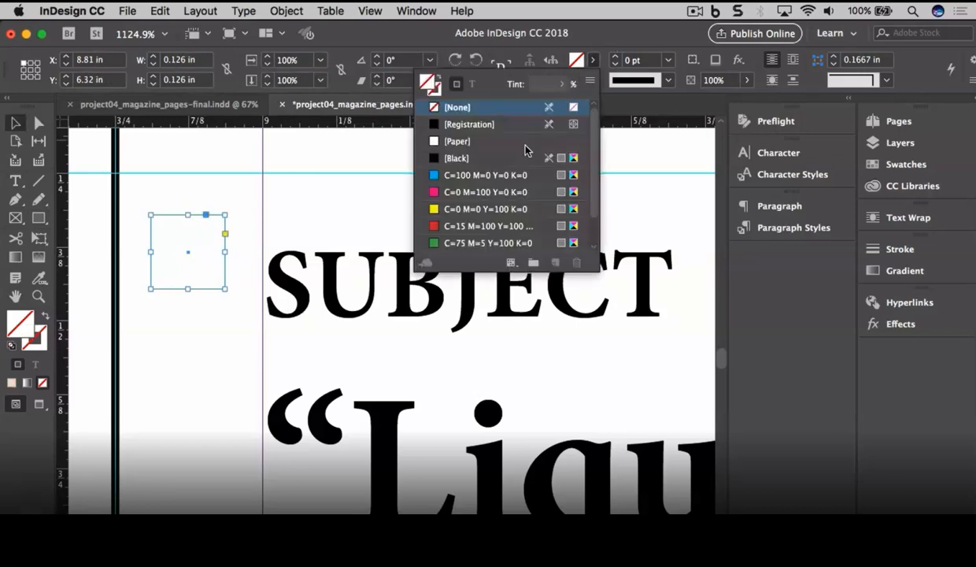
pyautogui.click(508, 160)
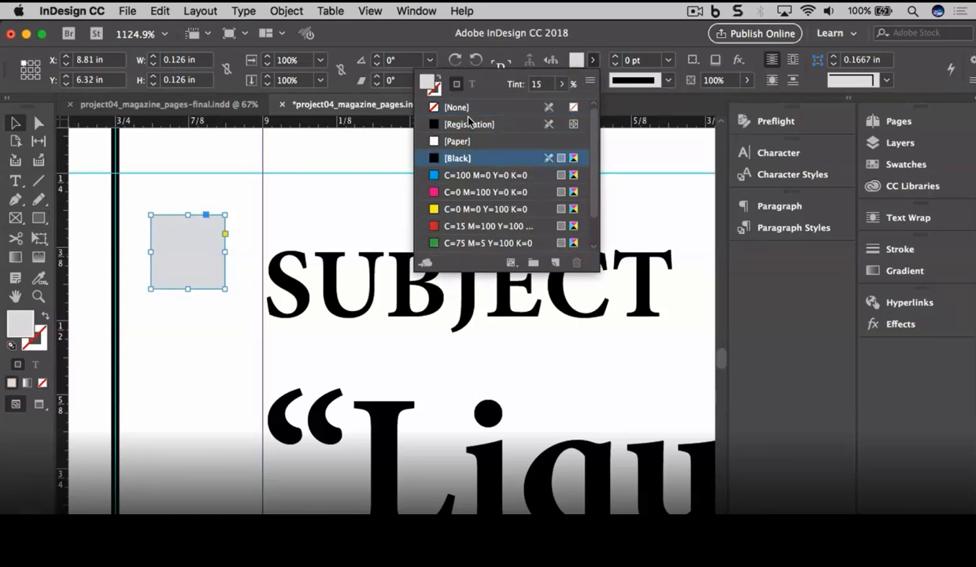
pyautogui.click(559, 84)
pyautogui.moveTo(494, 102); pyautogui.dragTo(582, 102)
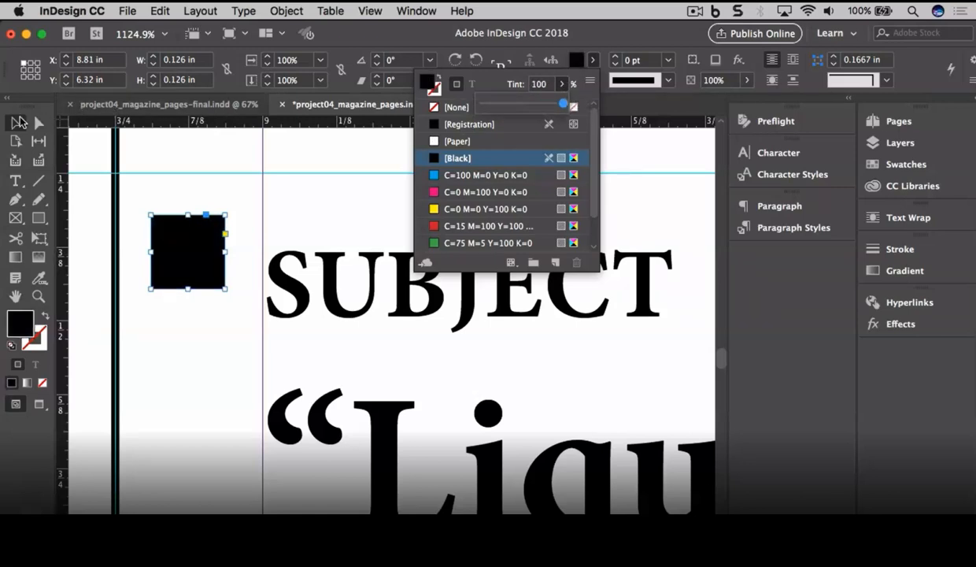
pyautogui.click(16, 124)
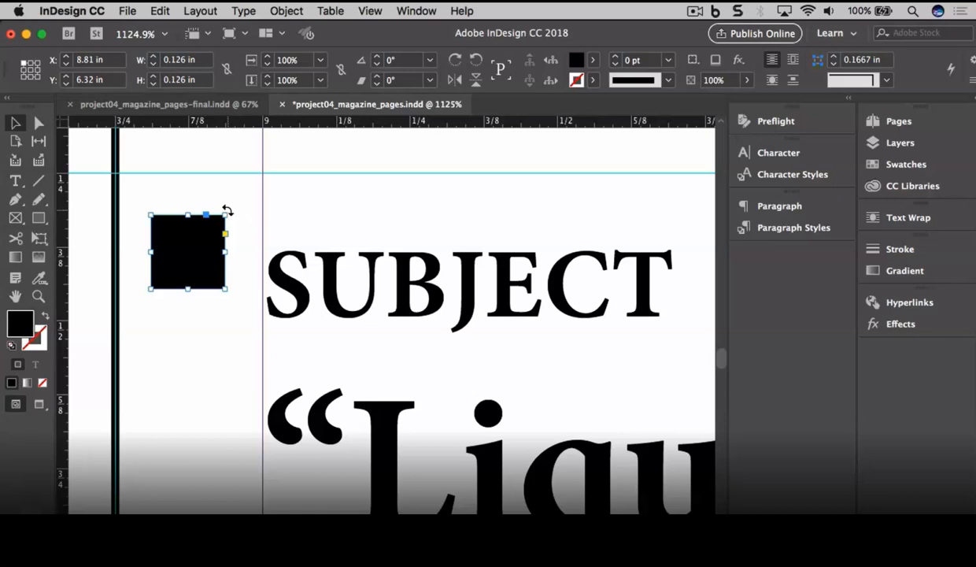
# Step: Rotate the small black square to exactly 45° via the Rotation Angle field
pyautogui.moveTo(227, 211); pyautogui.dragTo(206, 196)
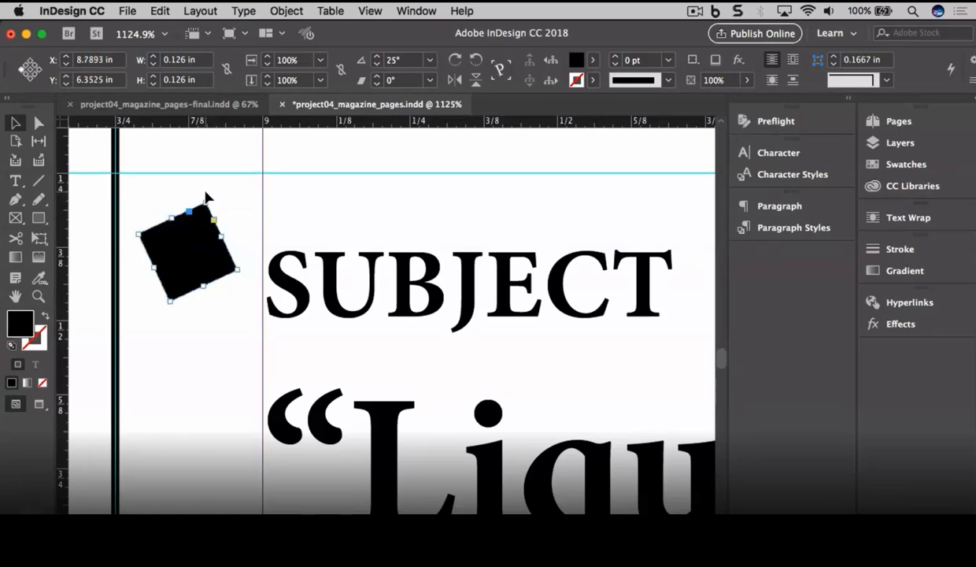
pyautogui.press('super+z')
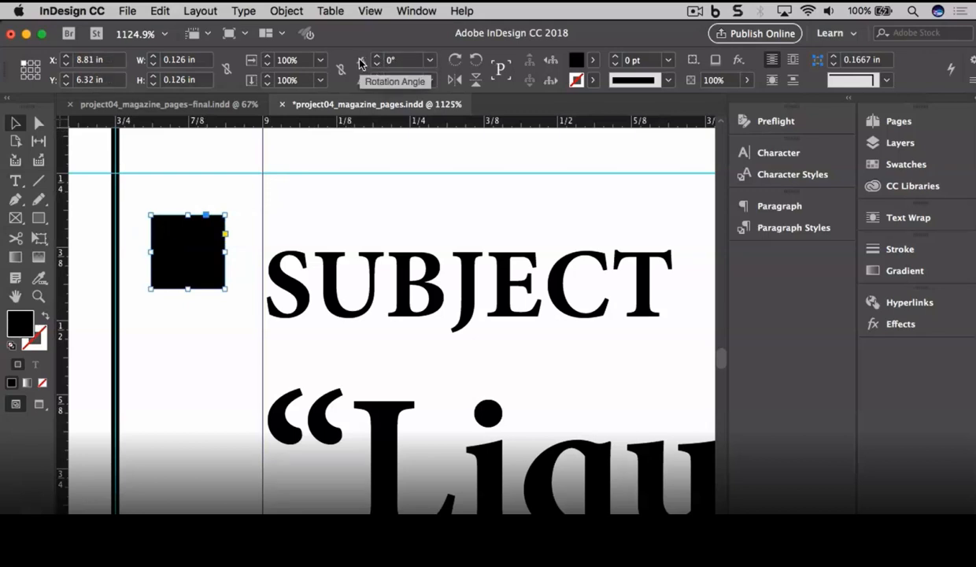
pyautogui.click(386, 60)
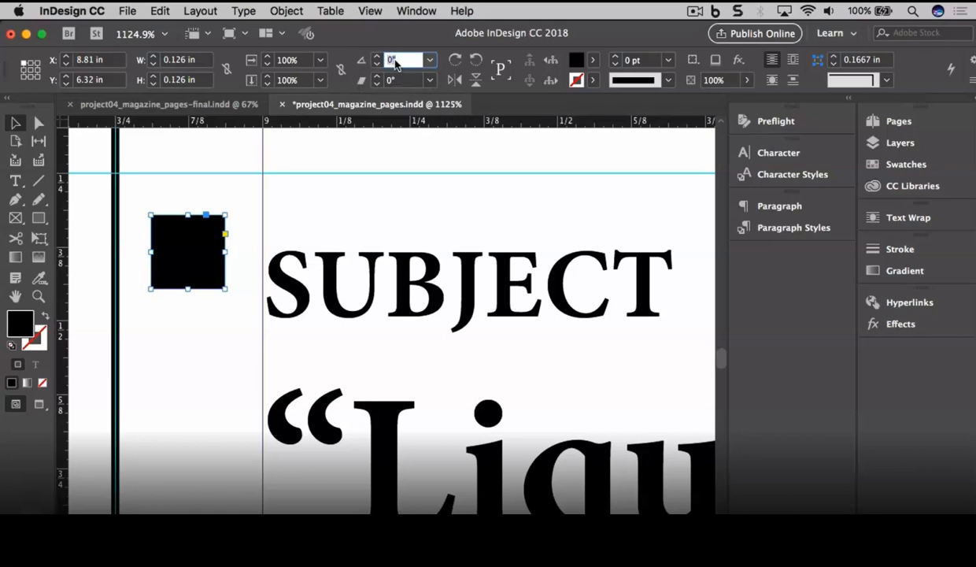
pyautogui.write('45')
pyautogui.press('Return')
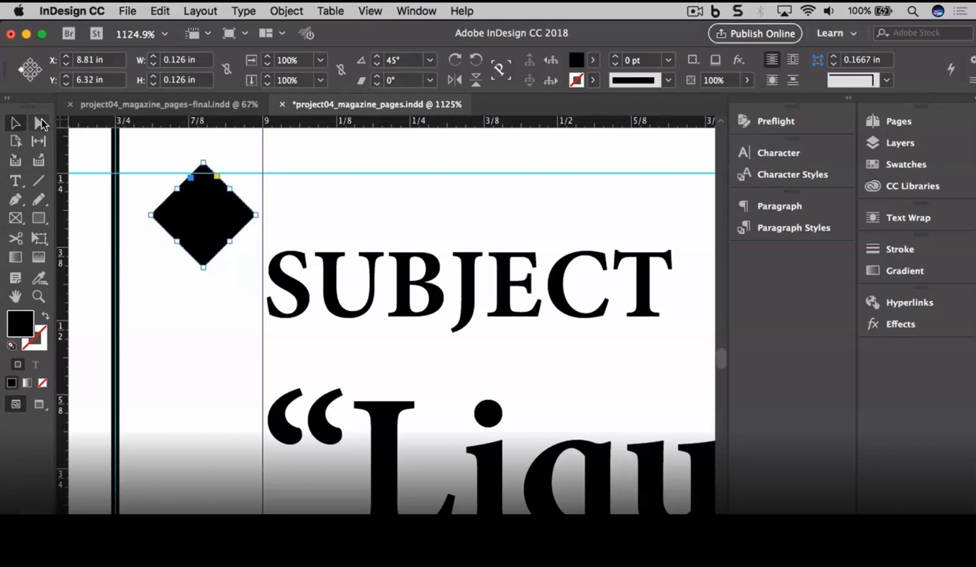
pyautogui.click(41, 124)
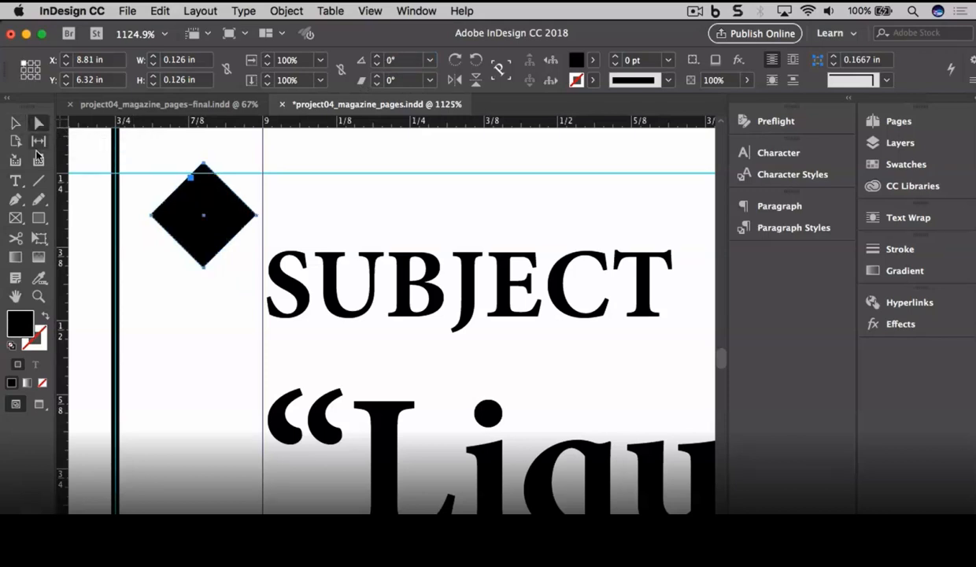
# Step: Delete the diamond's left anchor point to leave a right-pointing half-diamond
pyautogui.click(20, 201)
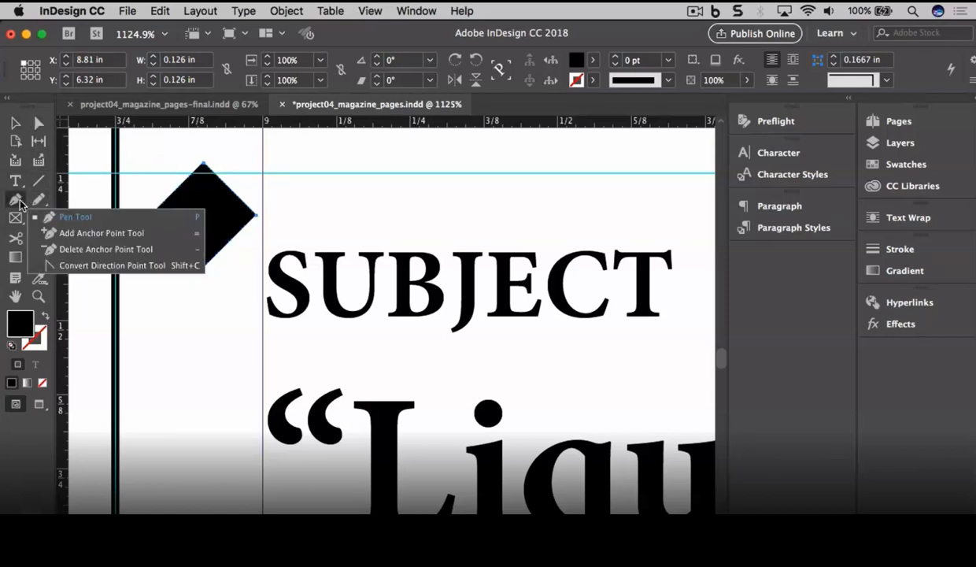
pyautogui.click(68, 250)
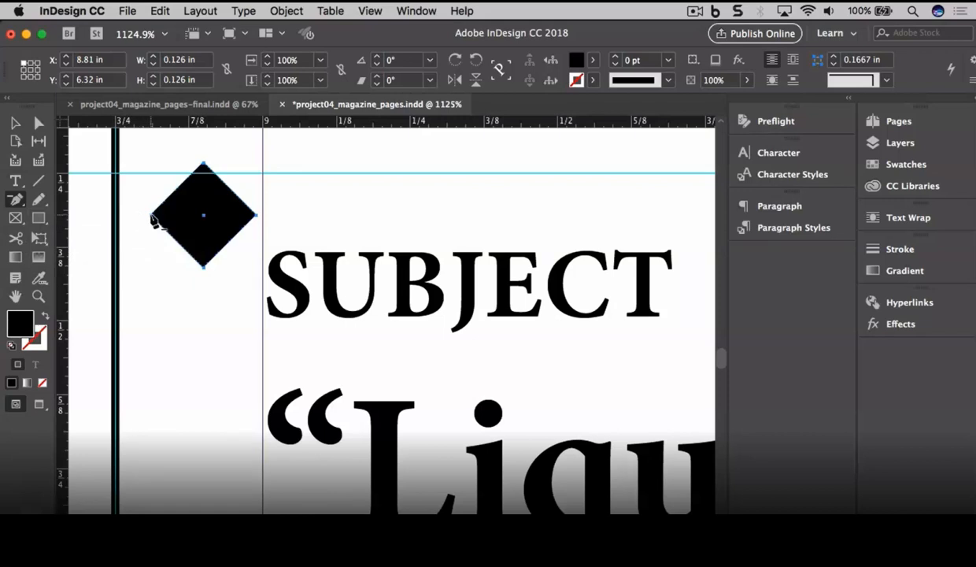
pyautogui.click(153, 216)
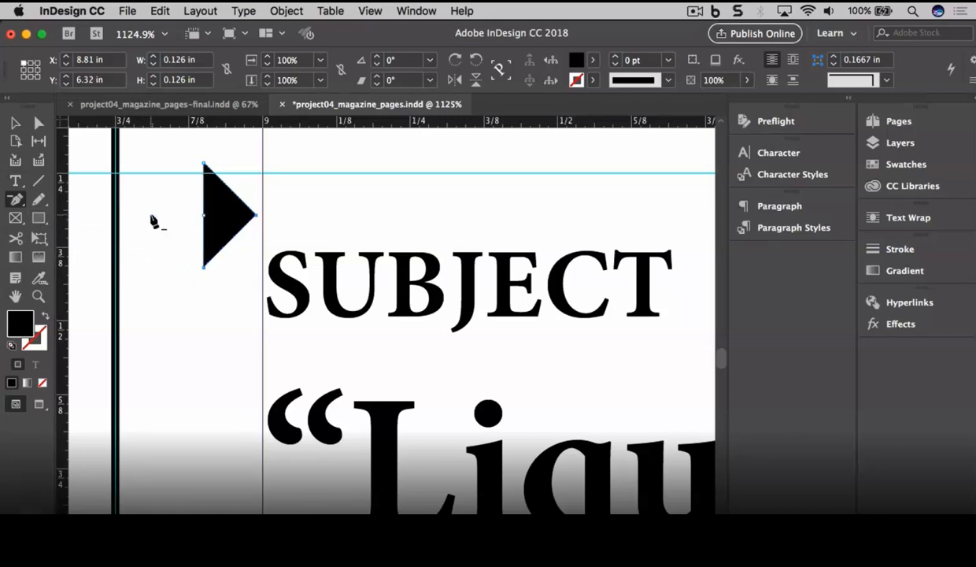
# Step: Move the half-diamond onto the thick vertical rule beside the heading
pyautogui.click(15, 123)
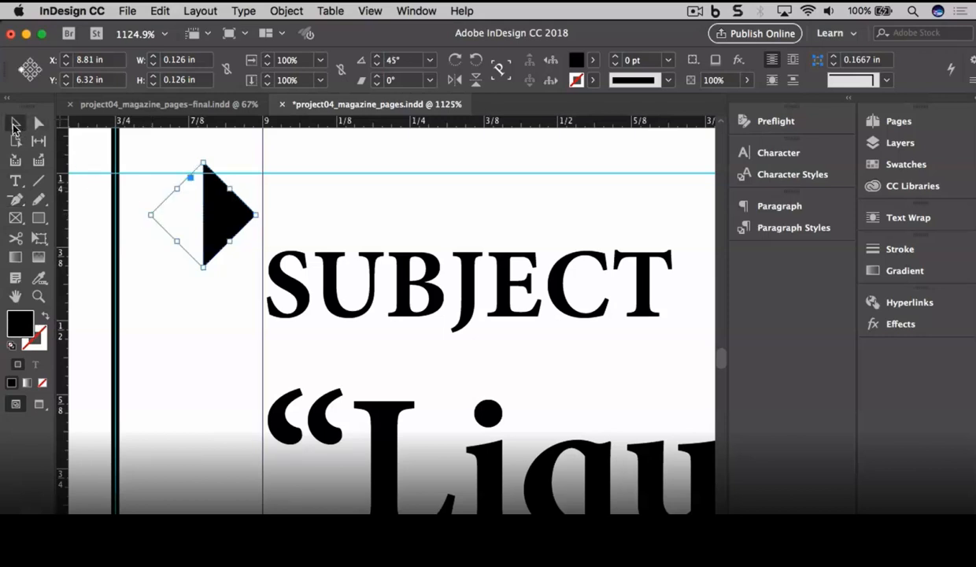
pyautogui.moveTo(223, 216); pyautogui.dragTo(139, 287)
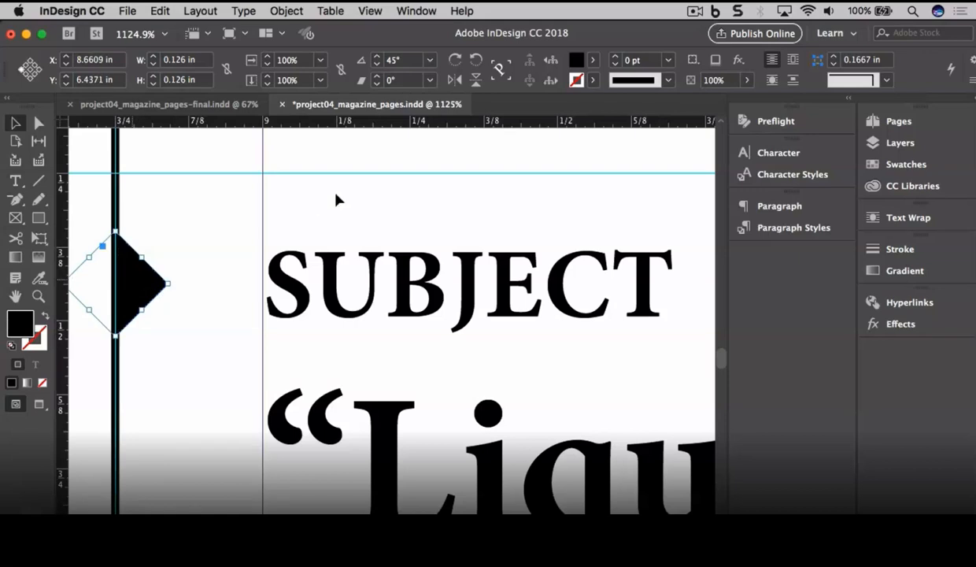
pyautogui.click(362, 12)
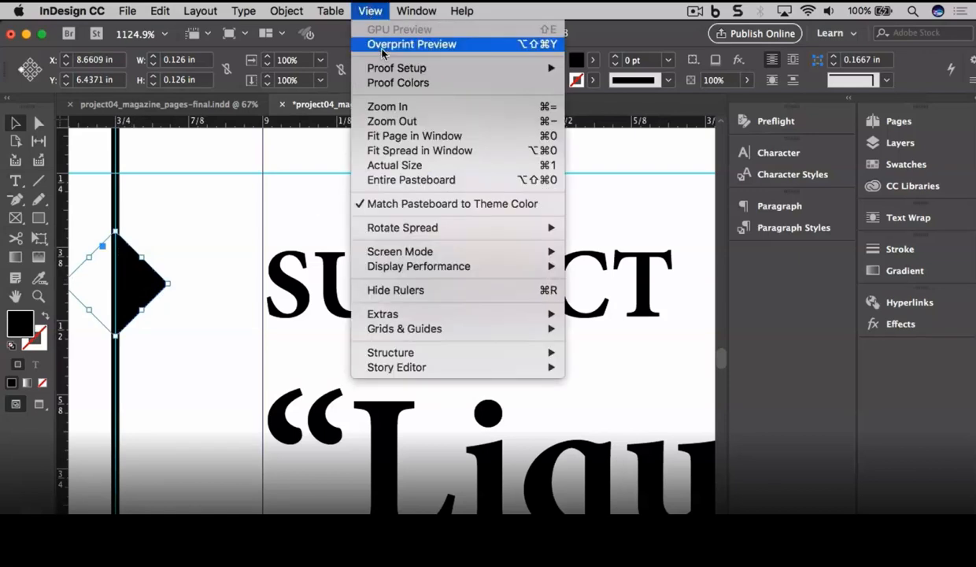
# Step: Fit the B-Master spread in the window in Preview mode with the Pages panel showing
pyautogui.click(394, 150)
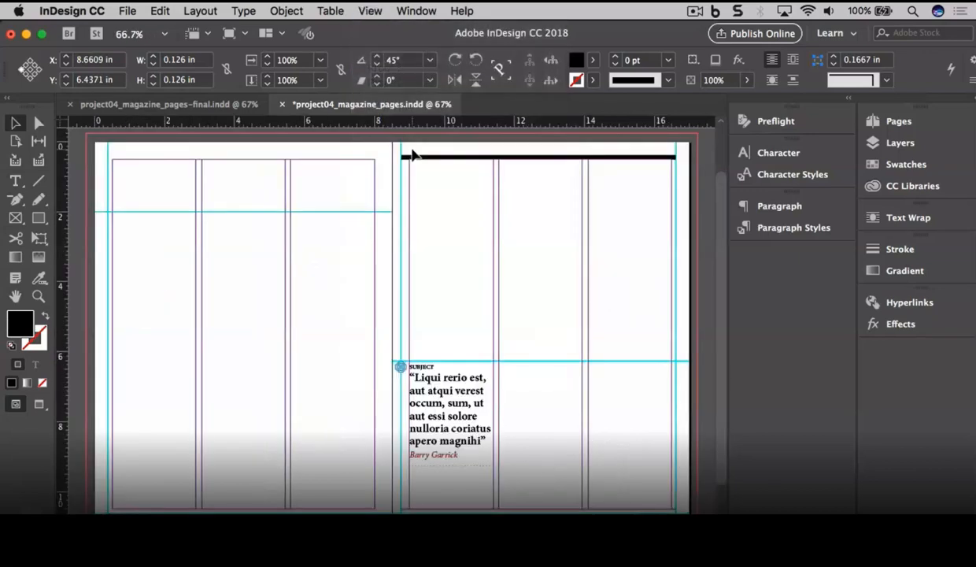
pyautogui.click(364, 150)
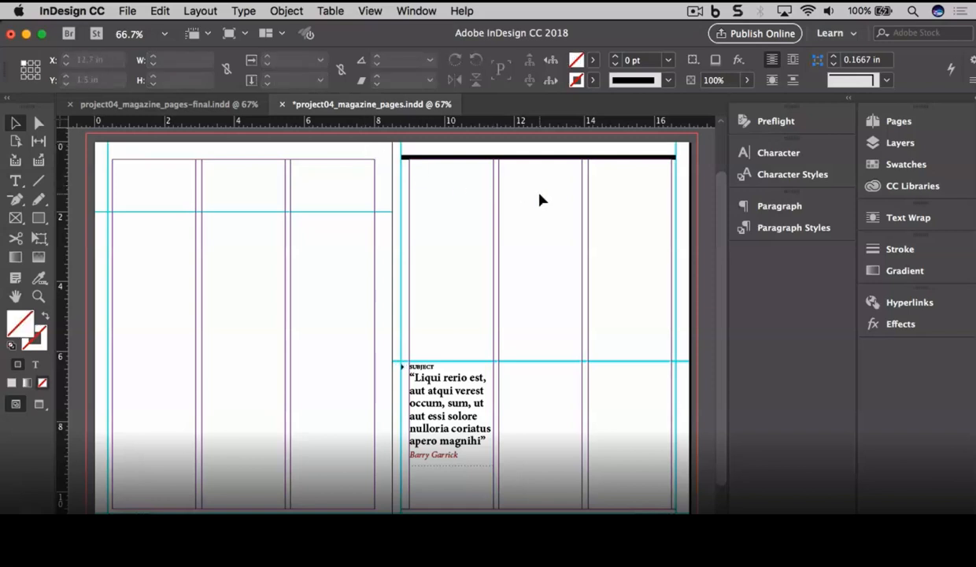
pyautogui.press('w')
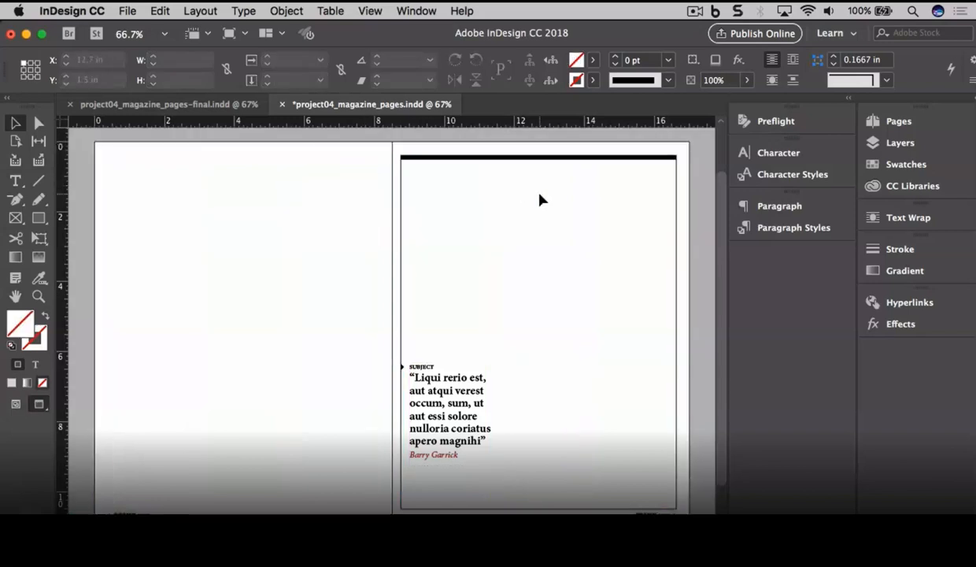
pyautogui.click(924, 126)
pyautogui.click(778, 164)
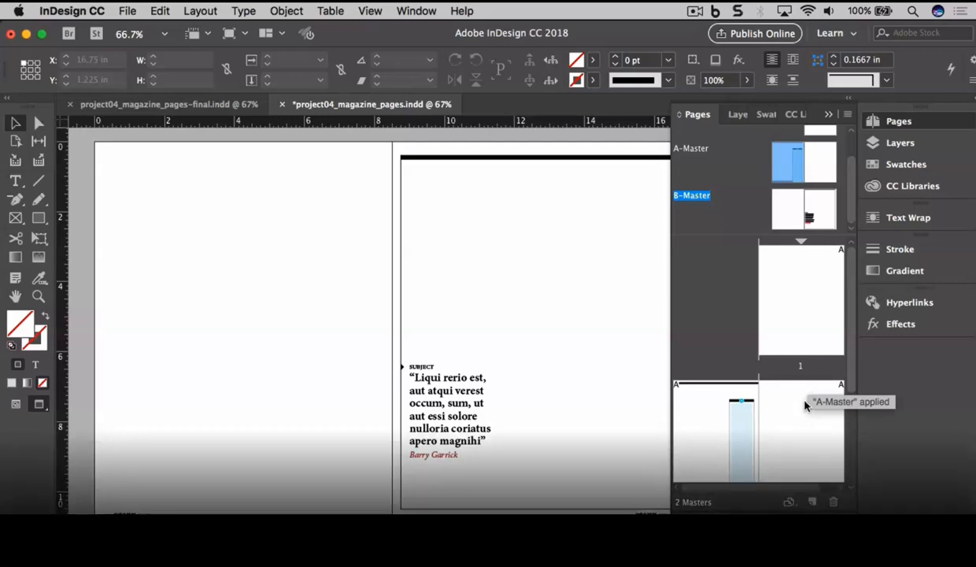
# Step: Apply B-Master to page 3, the second spread's right-hand page, and go to it
pyautogui.press('super+z')
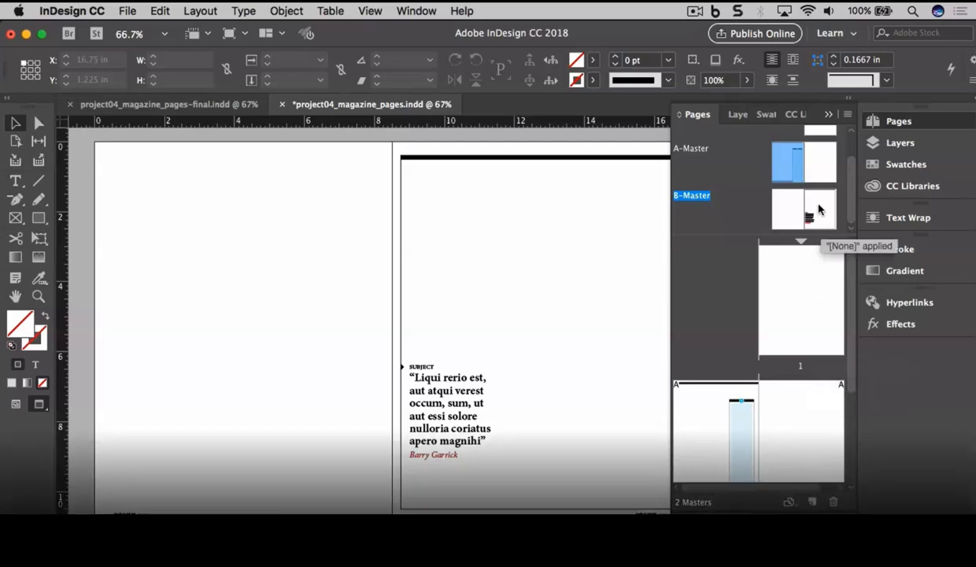
pyautogui.click(819, 209)
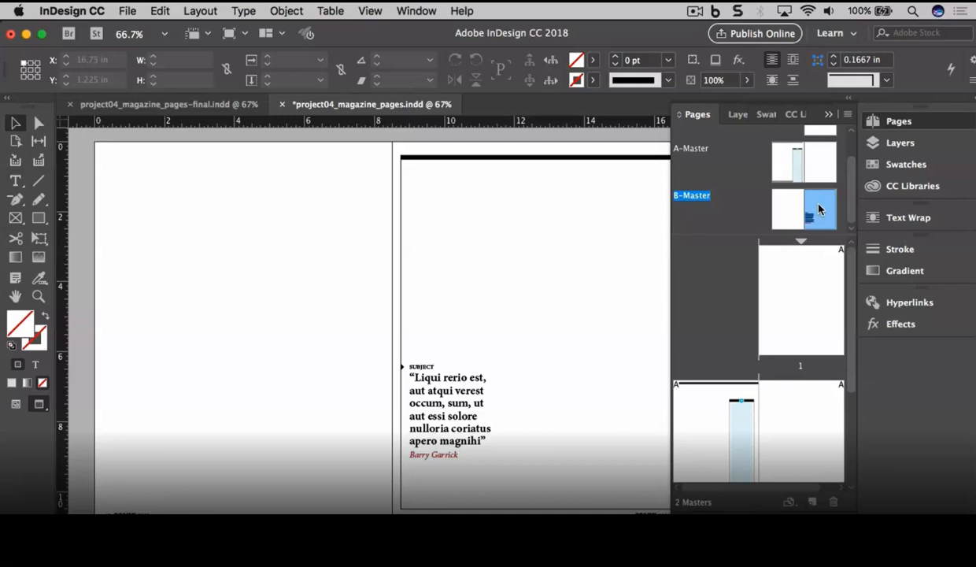
pyautogui.moveTo(819, 208); pyautogui.dragTo(815, 422)
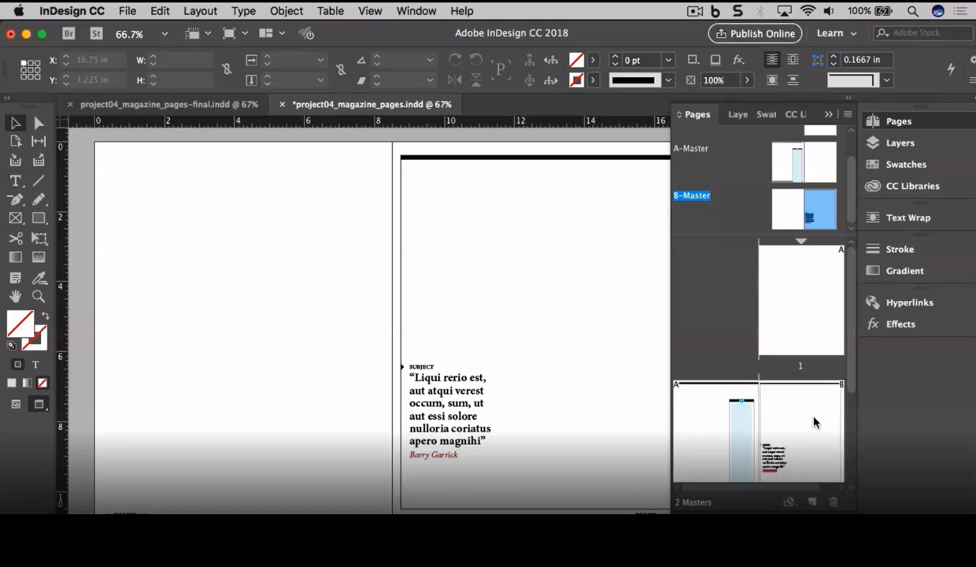
pyautogui.doubleClick(815, 423)
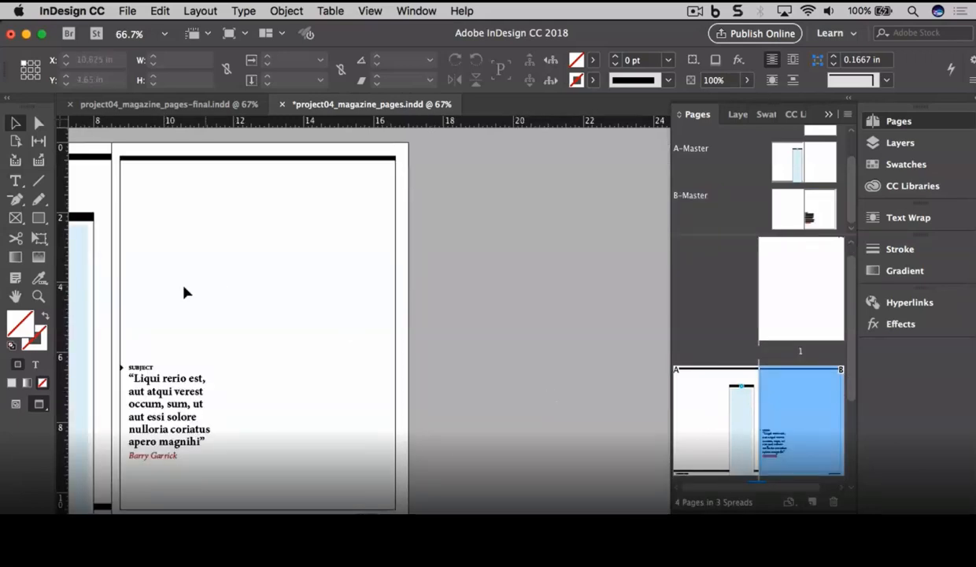
# Step: Fit the spread in the window, collapse the Pages panel to icons, and save
pyautogui.click(369, 11)
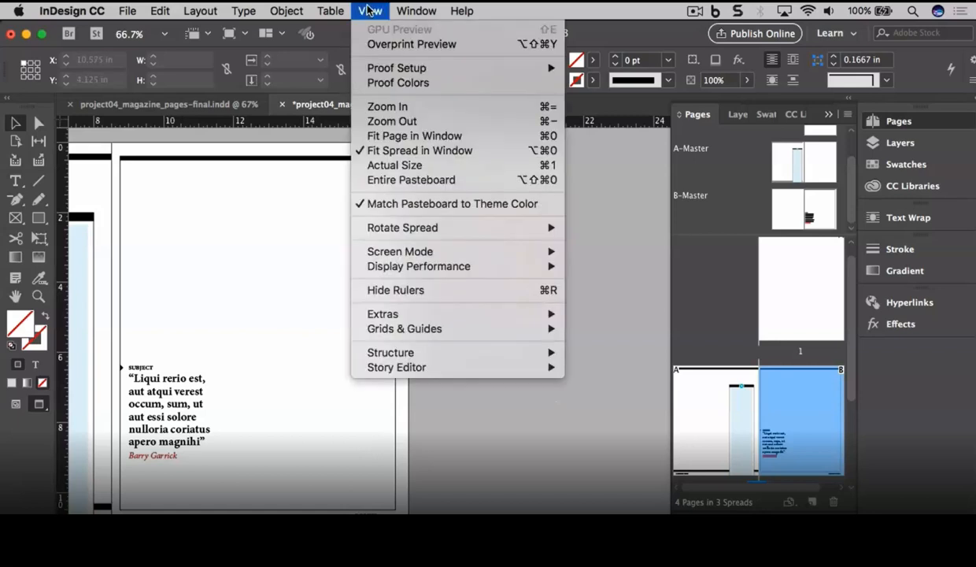
pyautogui.click(402, 152)
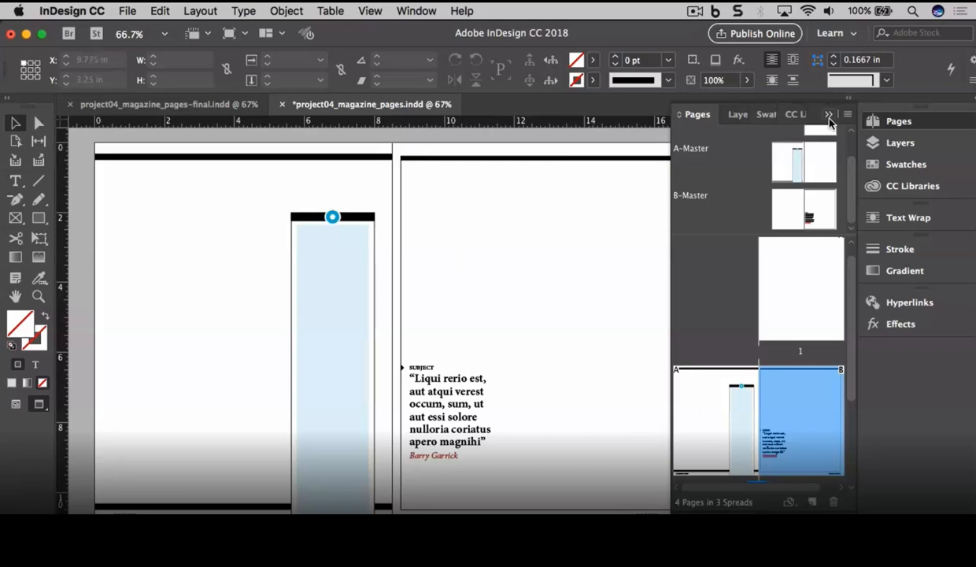
pyautogui.click(829, 115)
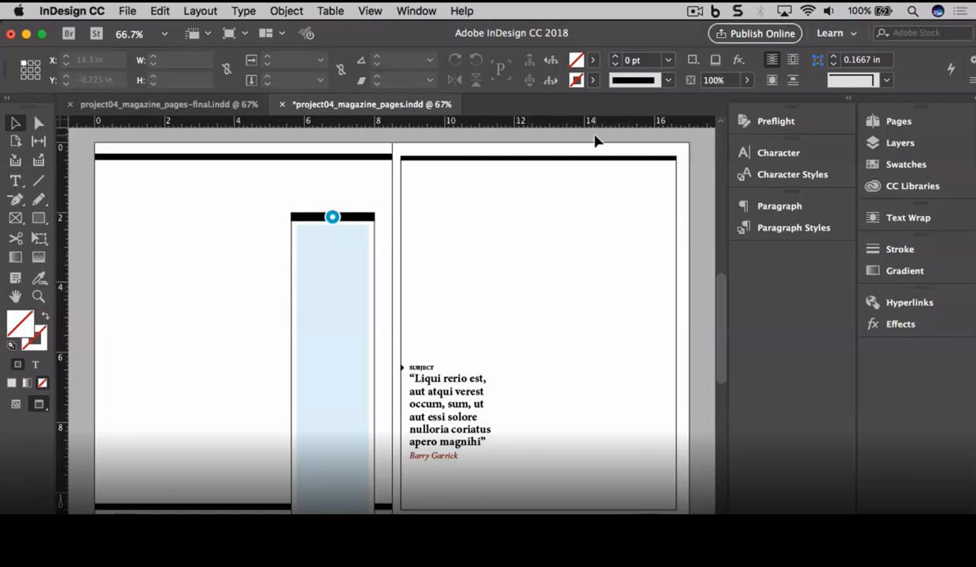
pyautogui.press('super+s')
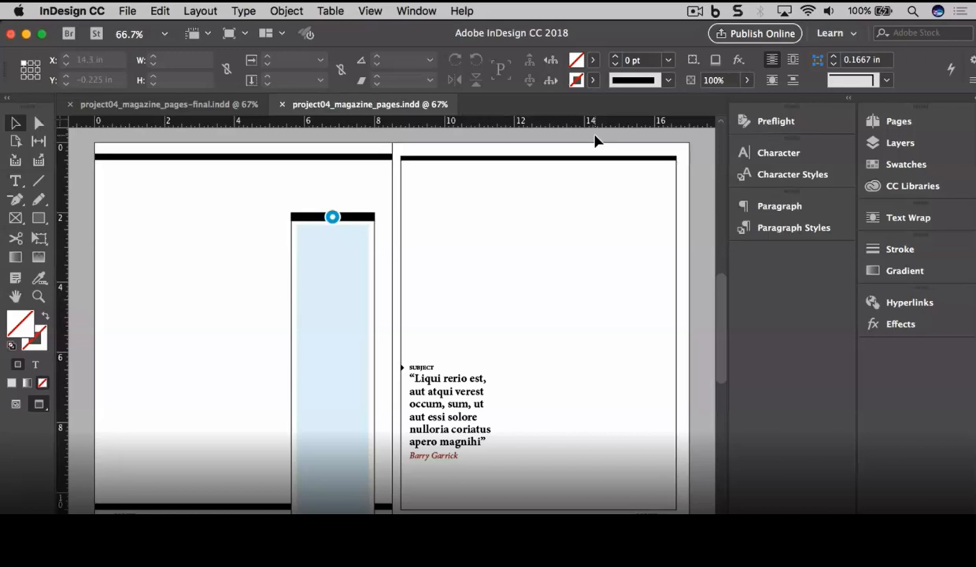